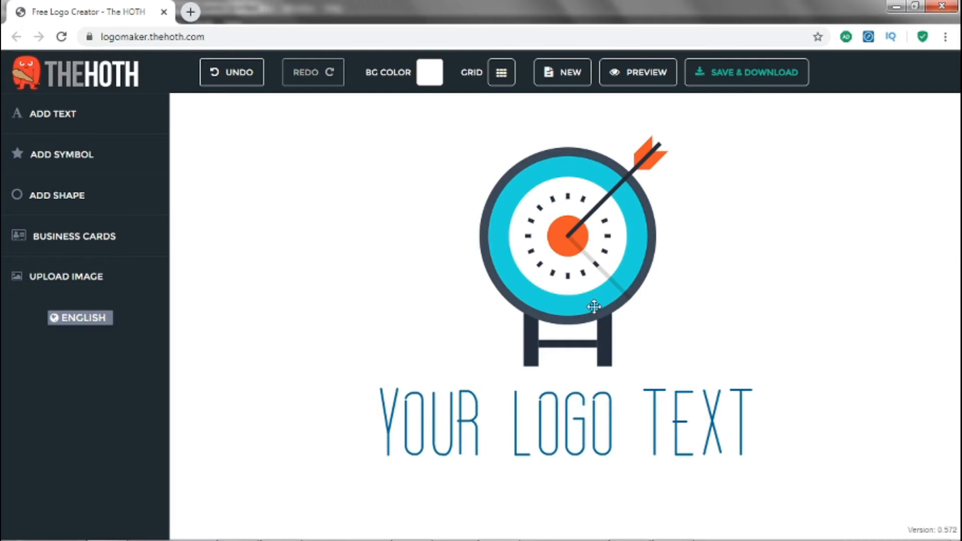
Delete the target symbol and the "Your Logo Text" placeholder to clear the canvas.
left_click(612, 295)
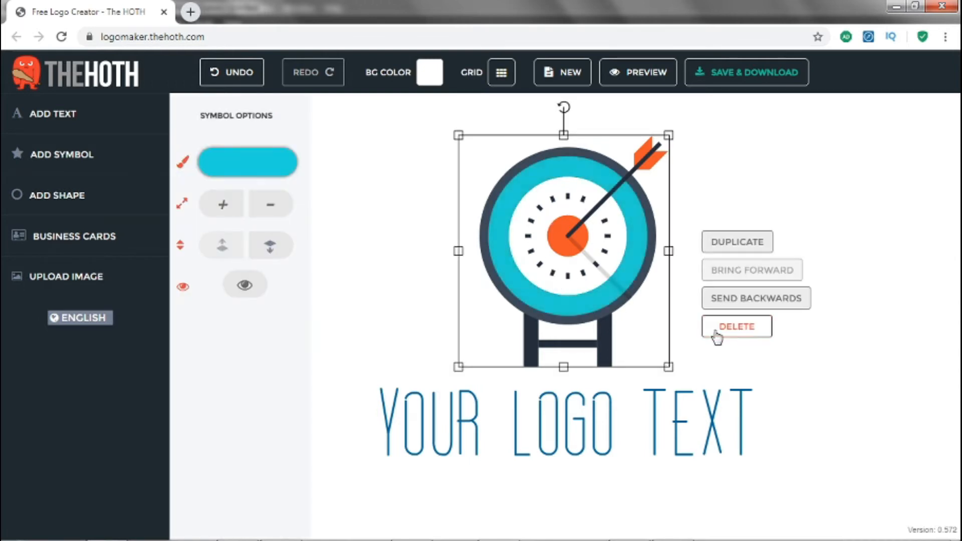
left_click(732, 328)
left_click(552, 417)
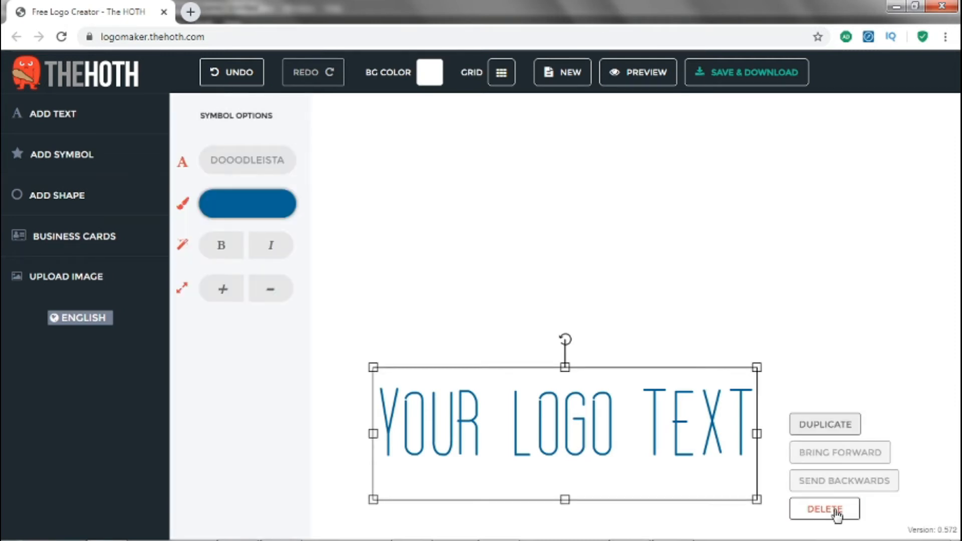
left_click(825, 509)
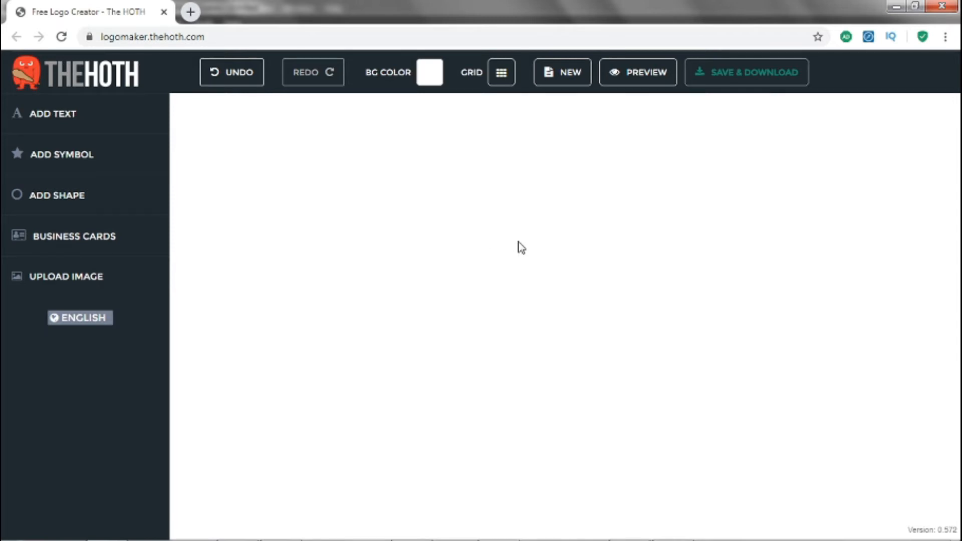
Add the pink frosted donut symbol from the Food and Drinks category to the canvas.
left_click(93, 175)
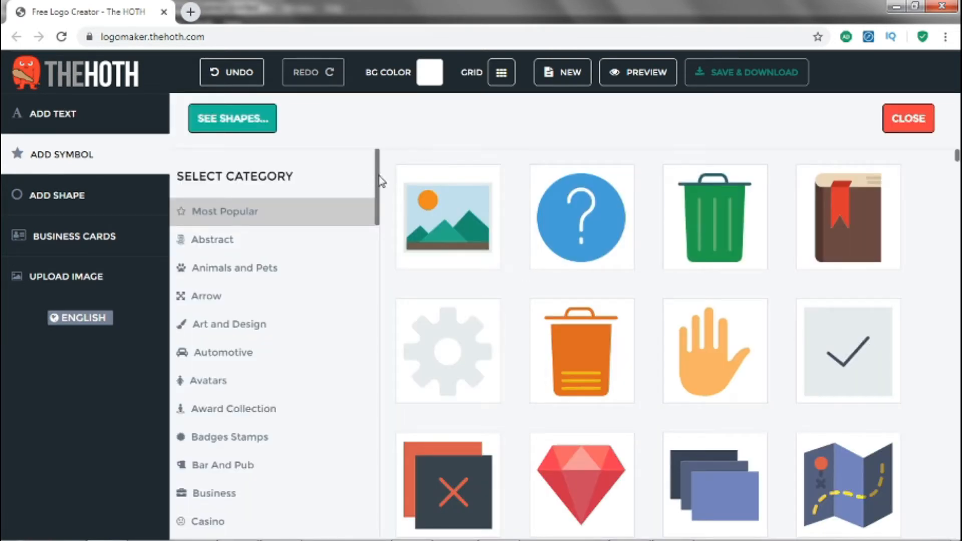
mouse_move(379, 181)
left_mouse_down()
mouse_move(377, 258)
mouse_move(379, 188)
left_mouse_up()
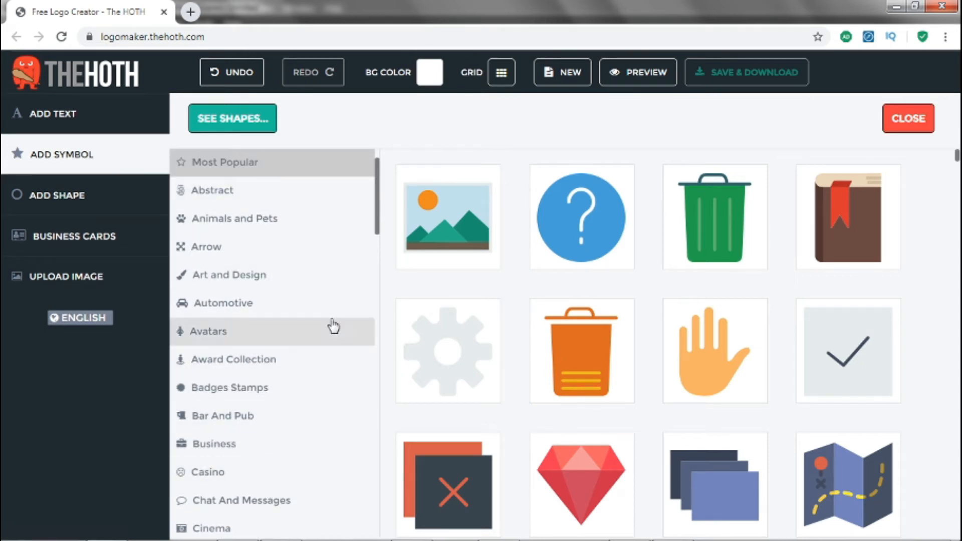
left_click_drag(380, 197, 378, 261)
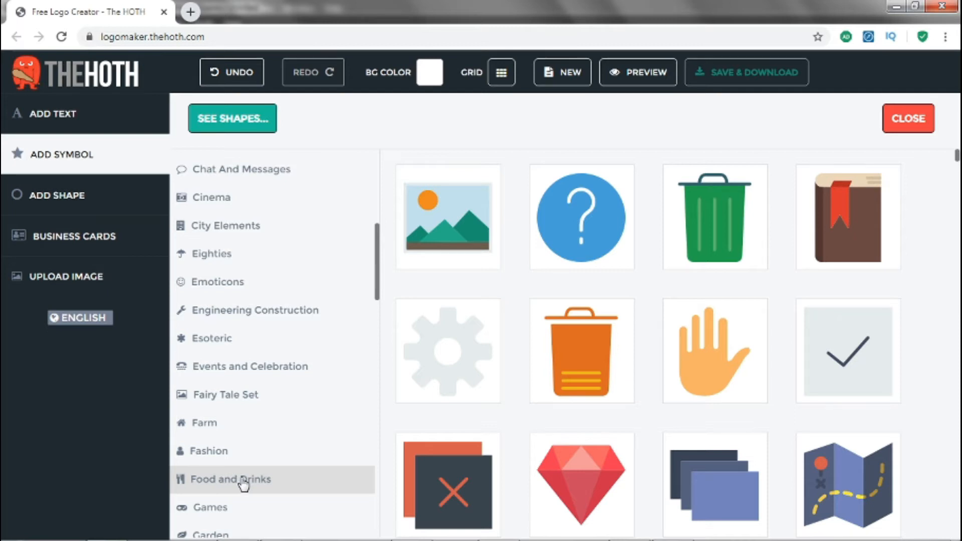
left_click(354, 493)
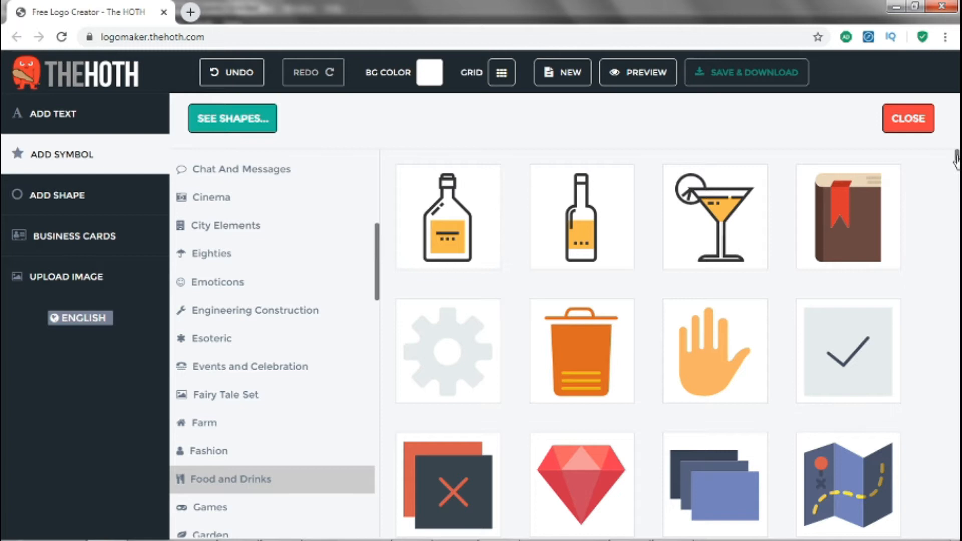
scroll(958, 171, "down", 5)
left_click_drag(957, 165, 958, 188)
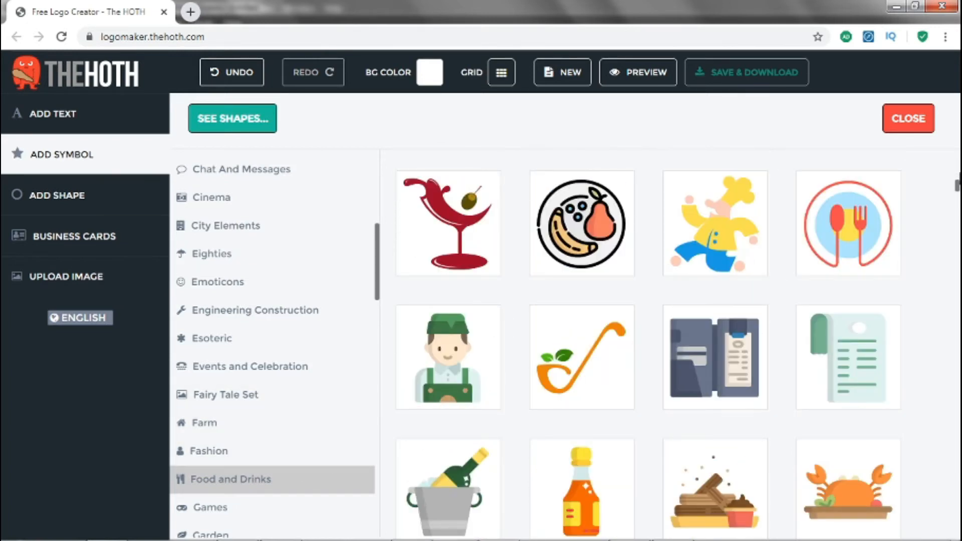
left_click_drag(957, 190, 958, 284)
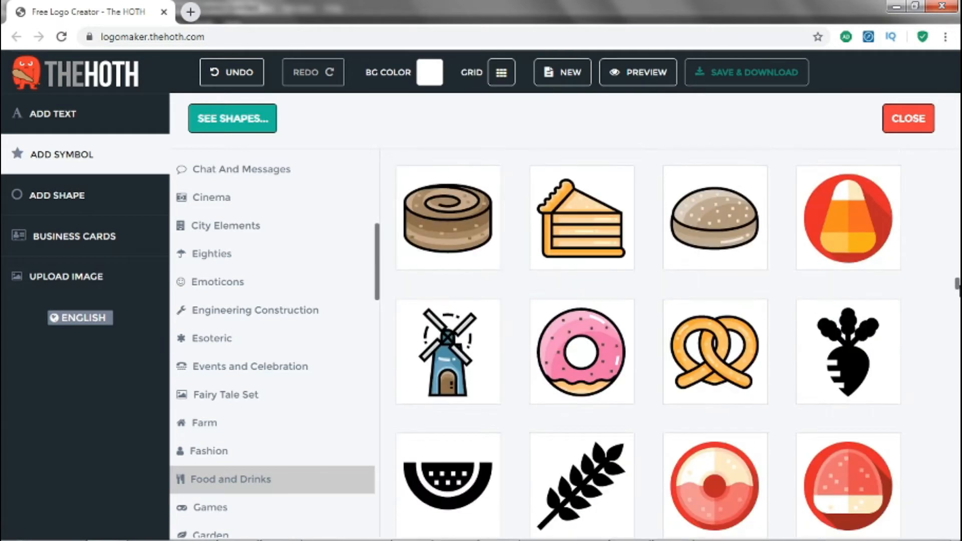
left_click(603, 368)
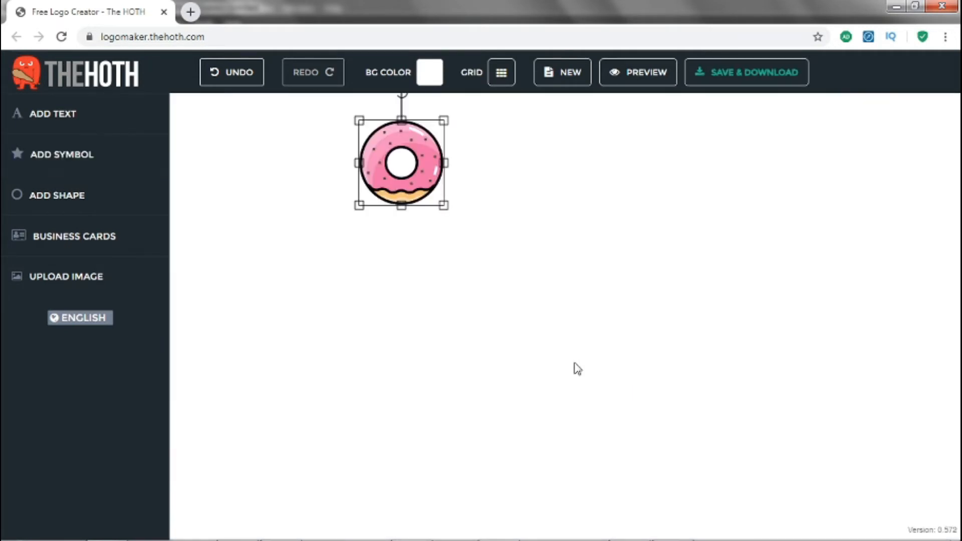
Move the donut slightly down and right, then try the enlarge and shrink controls on it once each.
left_click_drag(418, 171, 446, 199)
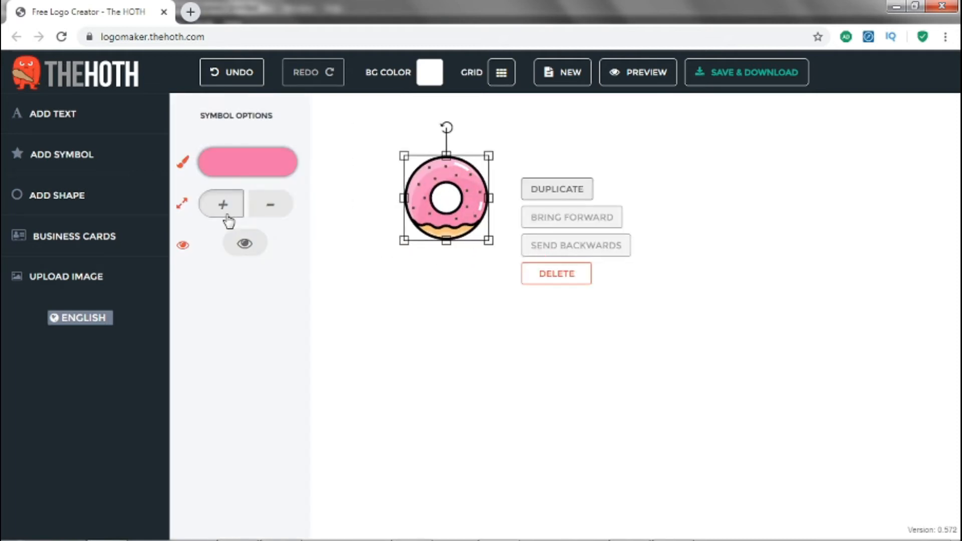
left_click(226, 216)
left_click(274, 204)
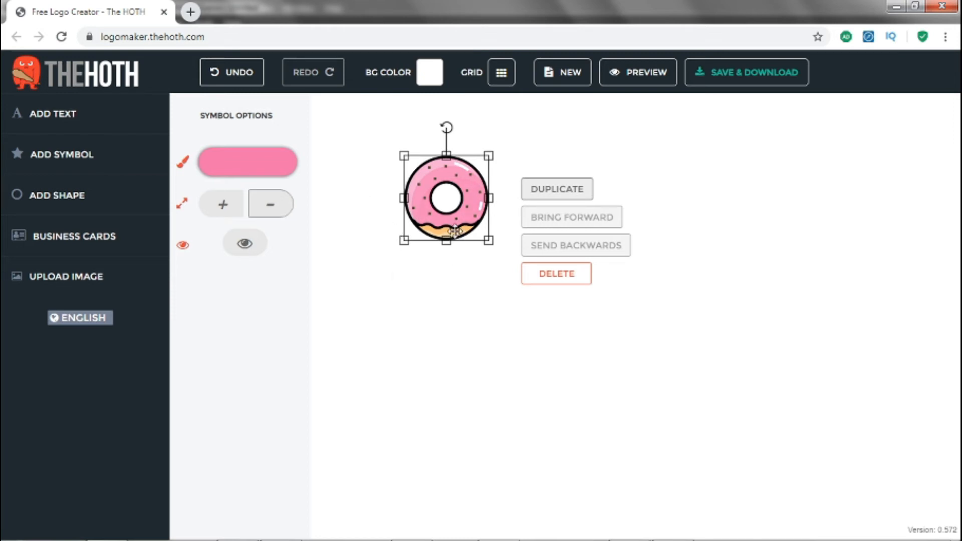
Inspect the colour settings of the donut's black outline and close them without choosing another colour.
left_click(455, 228)
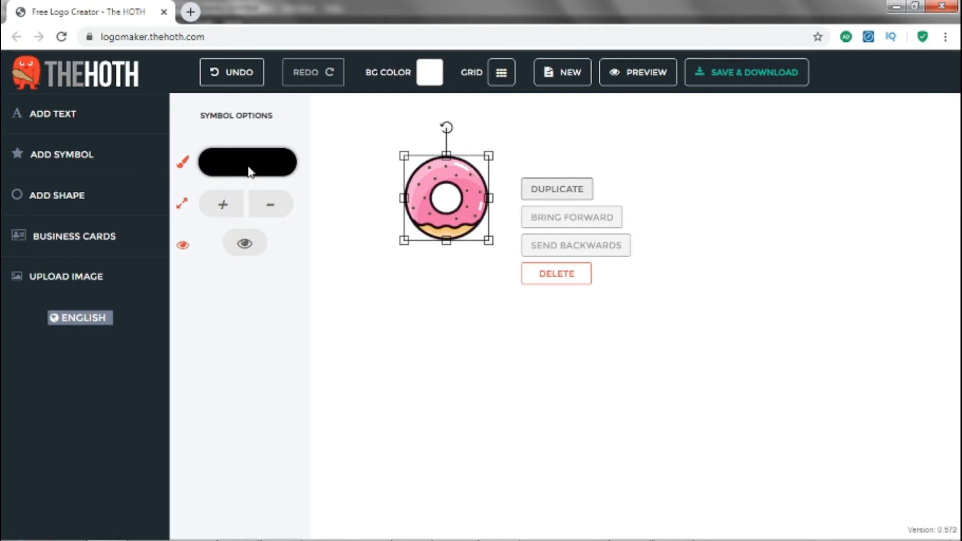
left_click(250, 171)
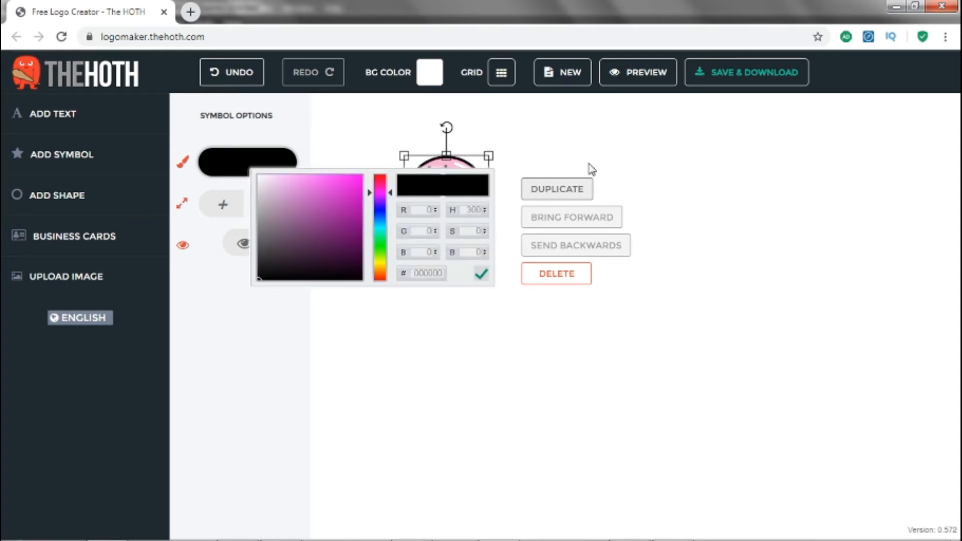
left_click(482, 275)
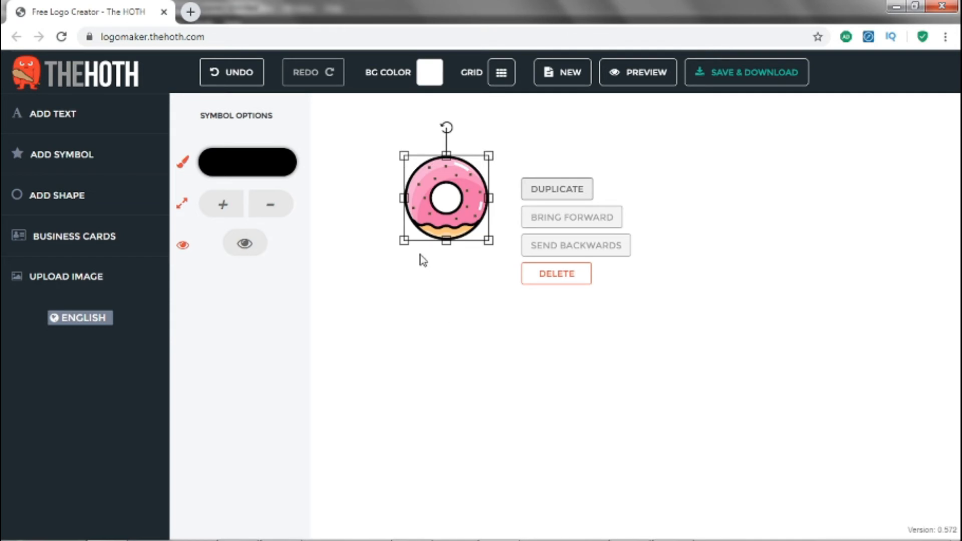
left_click(457, 276)
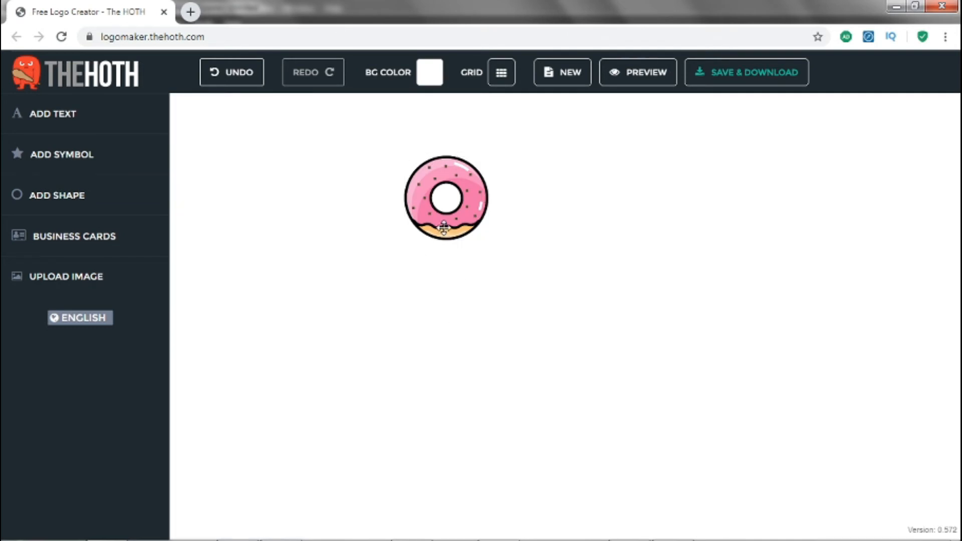
Enlarge the donut symbol slightly from its upper-right corner and deselect it.
left_click(478, 187)
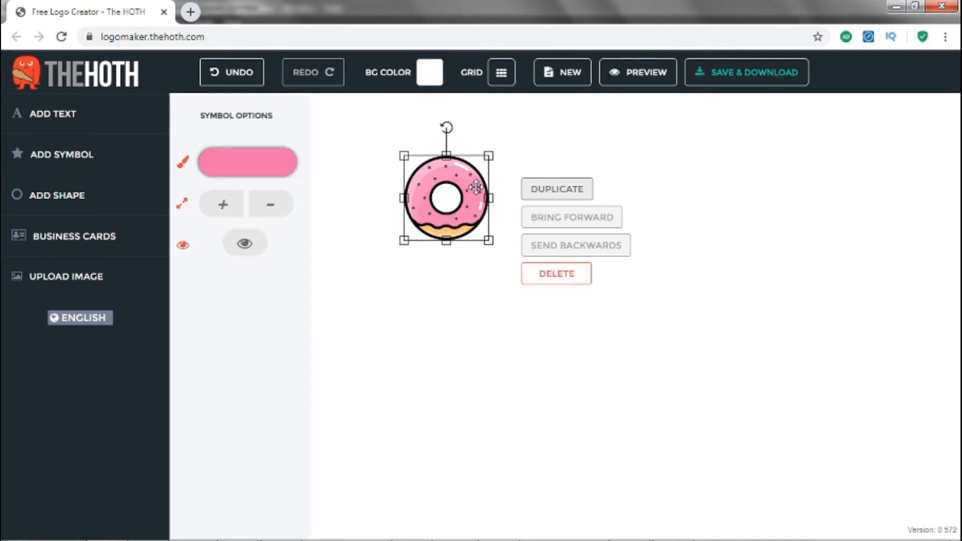
mouse_move(492, 152)
left_mouse_down()
mouse_move(486, 156)
mouse_move(493, 153)
left_mouse_up()
left_click(533, 164)
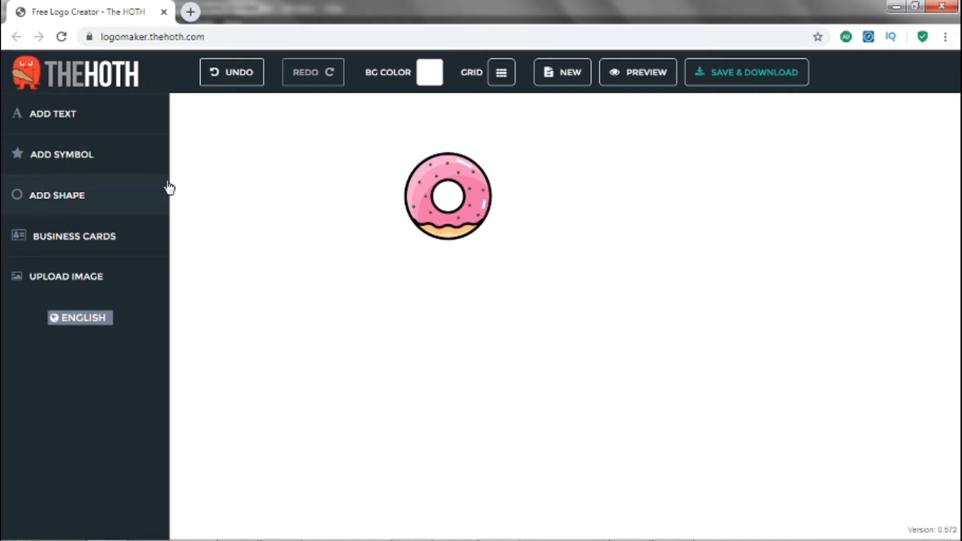
Add a text object and place it to the right of the donut, level with its upper half.
left_click(56, 126)
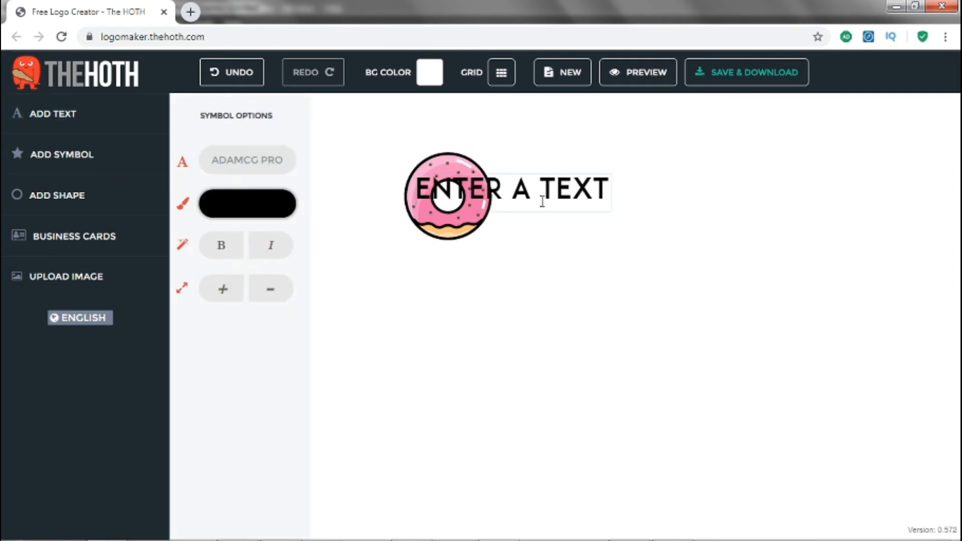
double_click(555, 190)
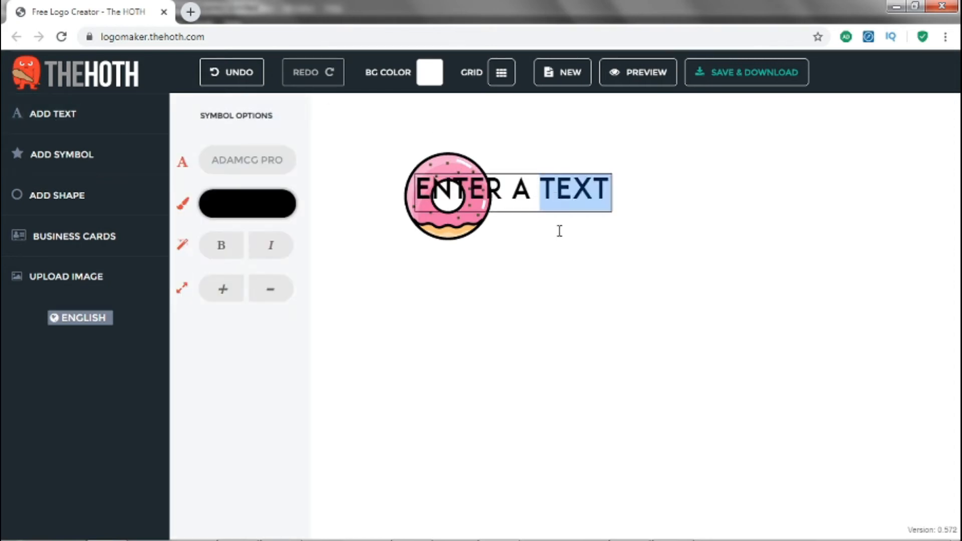
left_click(558, 229)
left_click_drag(565, 186, 657, 170)
Try the Choda font on the whole "ENTER A TEXT" placeholder.
double_click(655, 169)
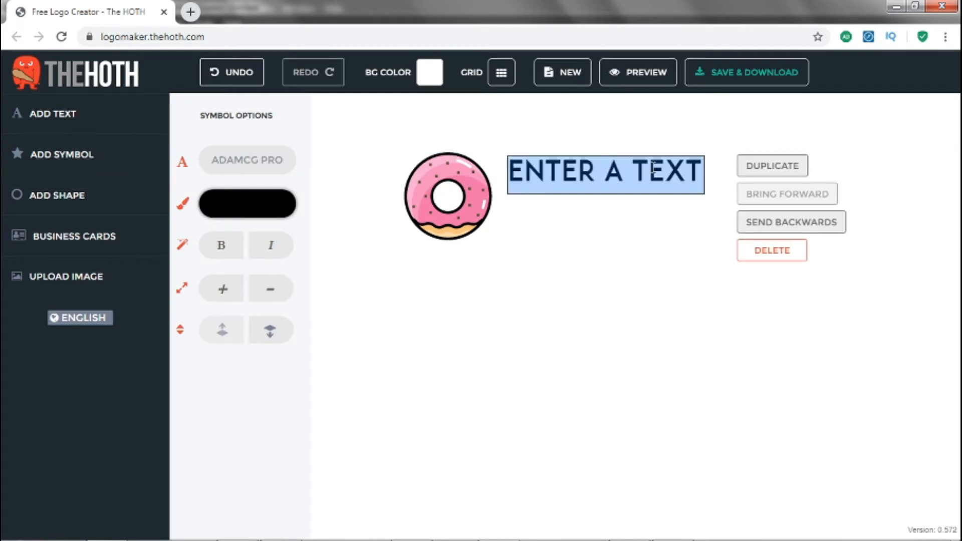
left_click(244, 170)
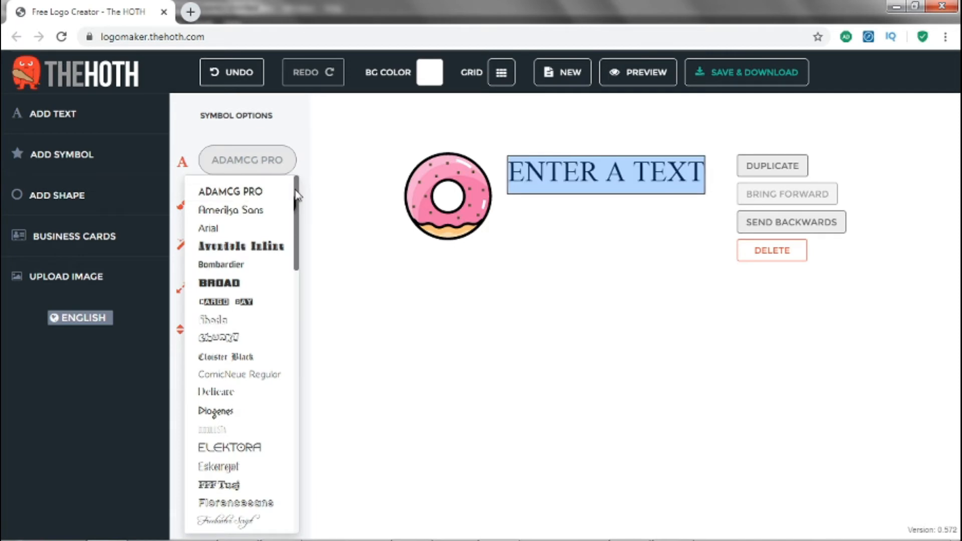
mouse_move(296, 195)
left_mouse_down()
mouse_move(298, 214)
mouse_move(296, 205)
left_mouse_up()
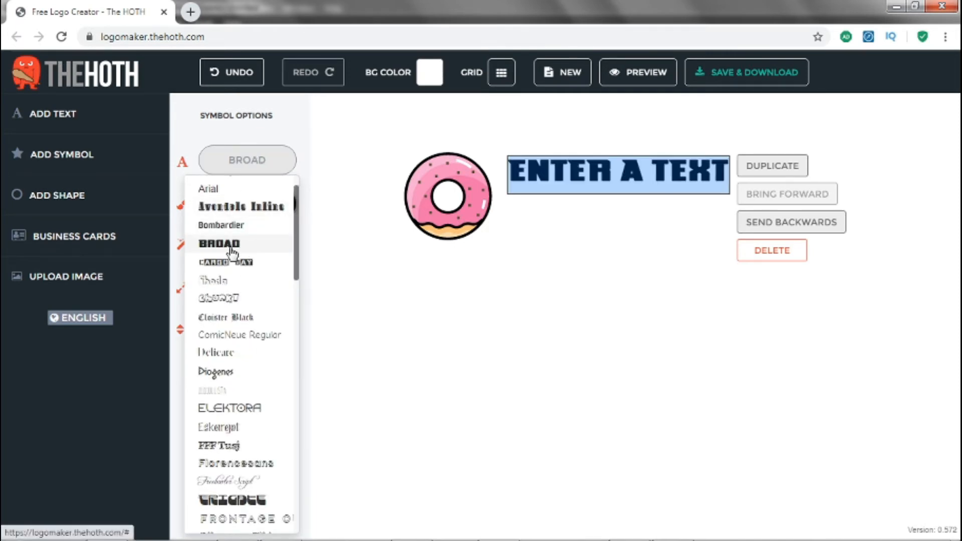
left_click(224, 285)
Set the font of the whole text placeholder beside the donut to Broad.
left_click(528, 175)
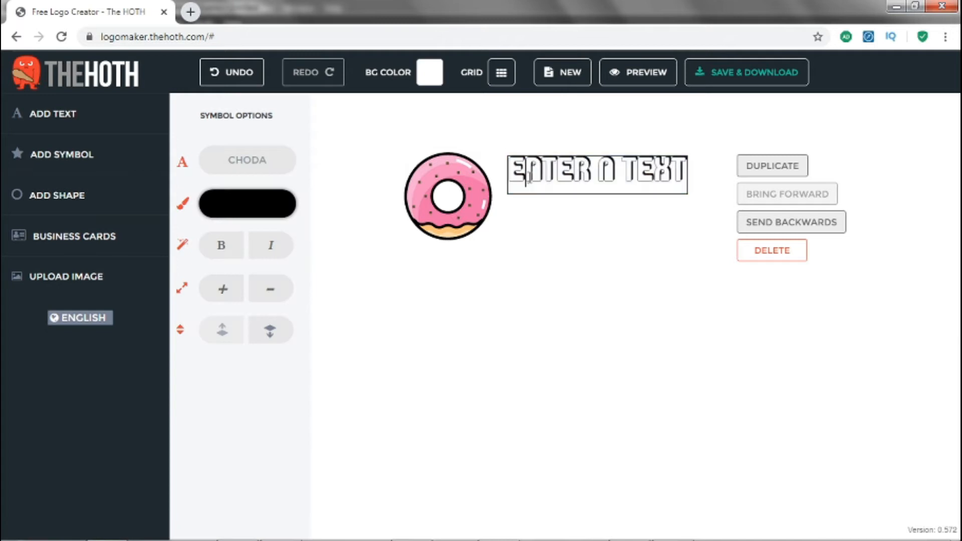
key("ctrl+a")
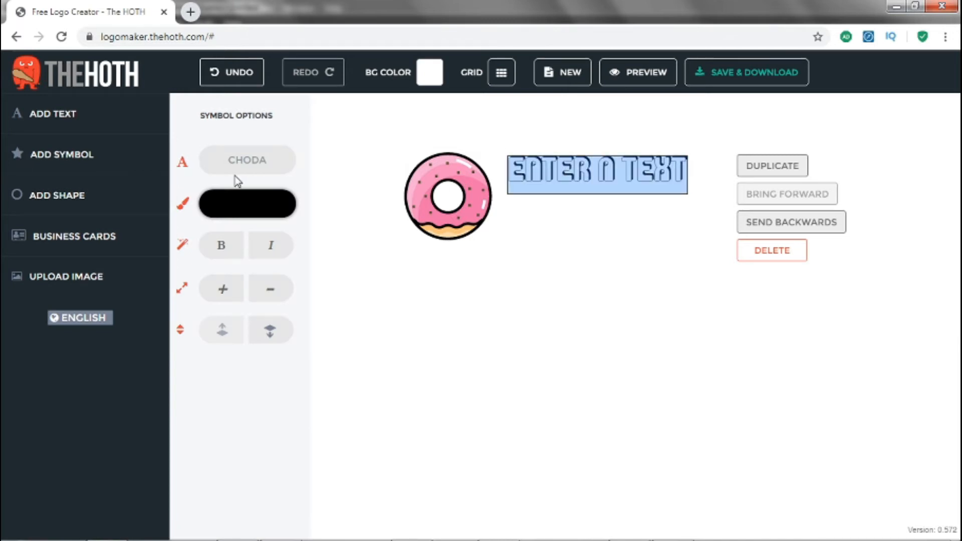
left_click(258, 161)
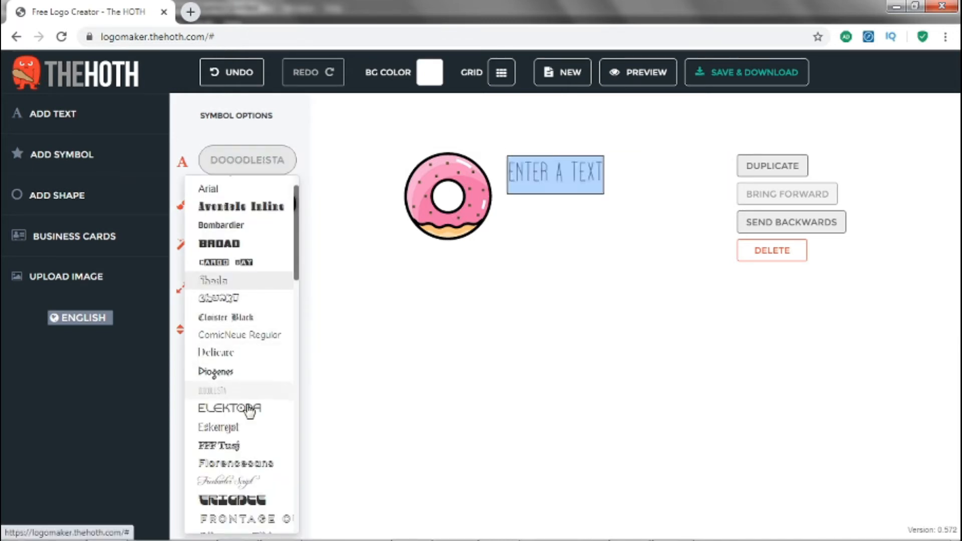
left_click(225, 251)
Replace the placeholder text with "FRIED & FROSTED".
left_click(587, 172)
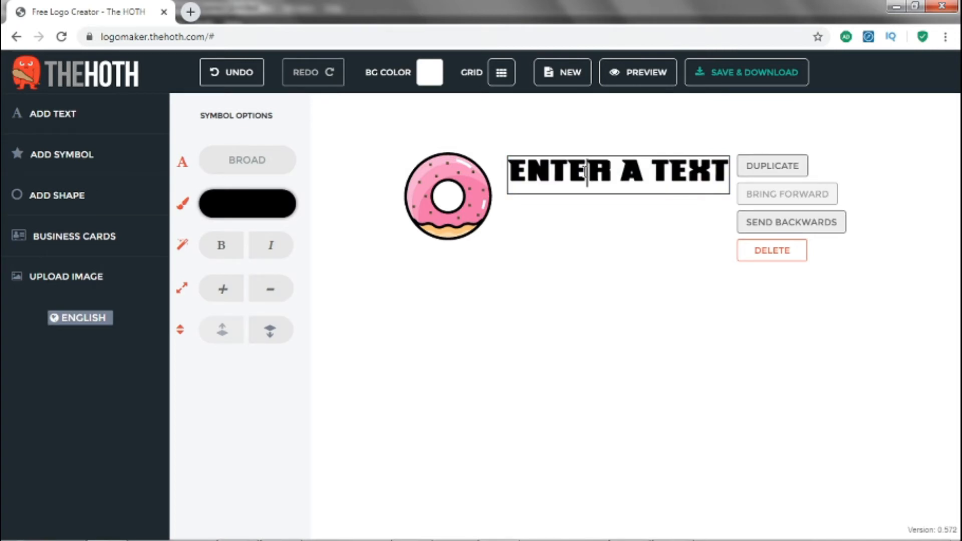
triple_click(585, 172)
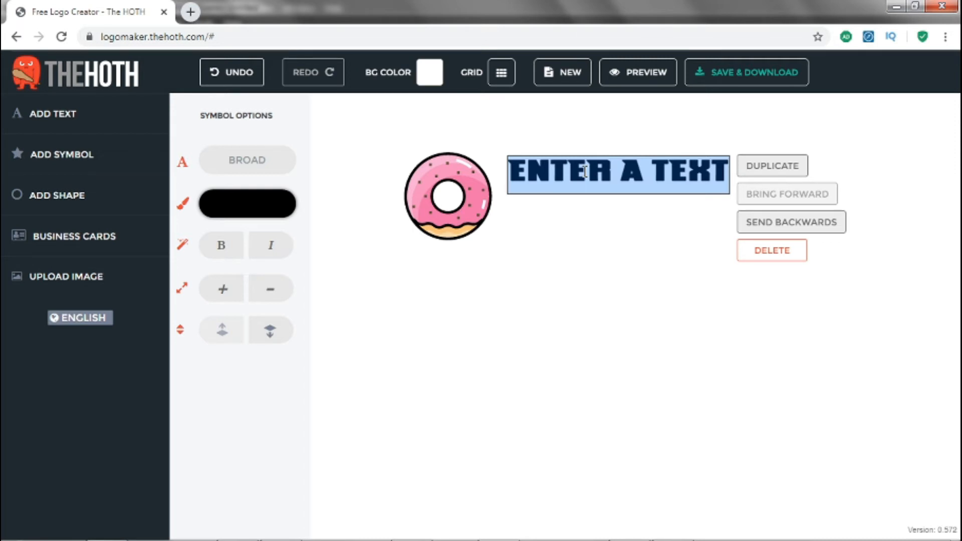
type("FRI")
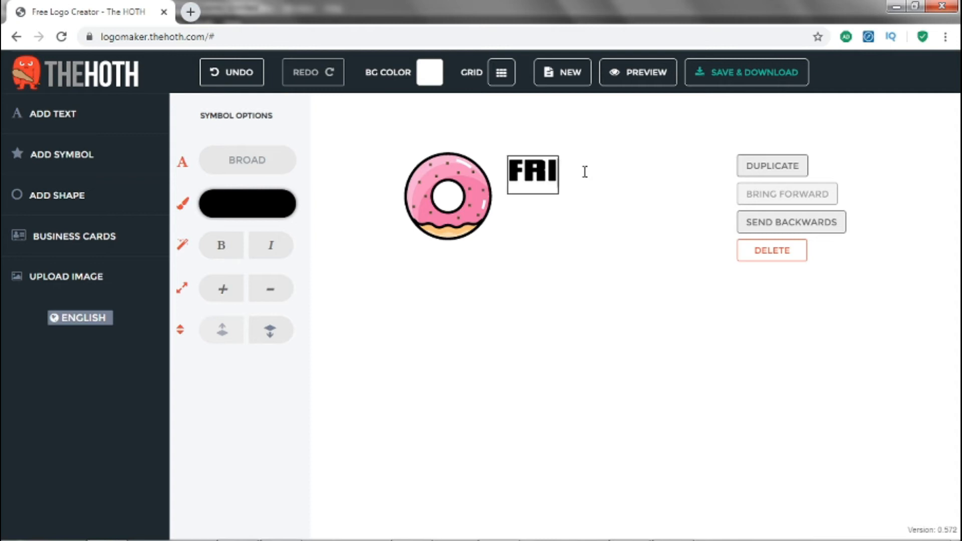
type("ED & FROSTED")
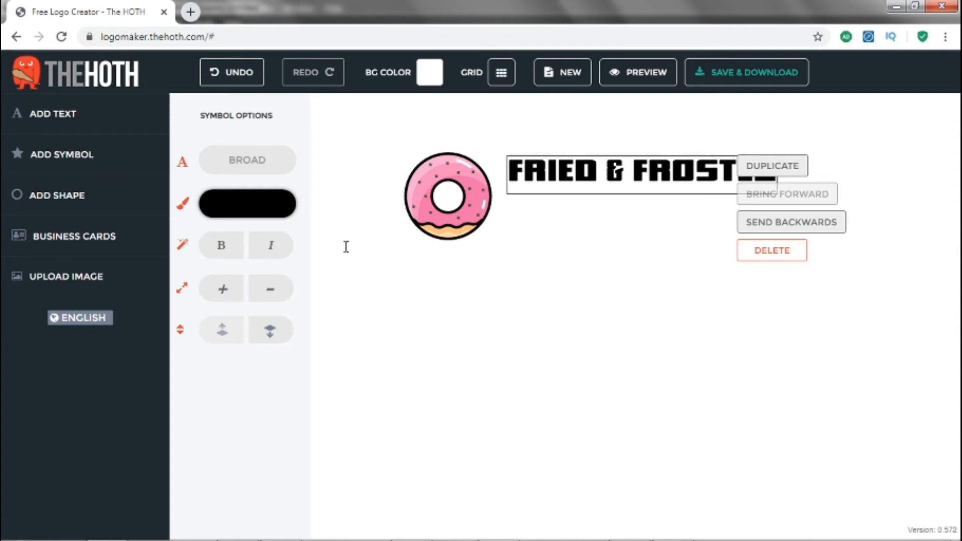
Reduce the size of the "FRIED & FROSTED" text and move it close to the donut's right edge.
left_click(275, 298)
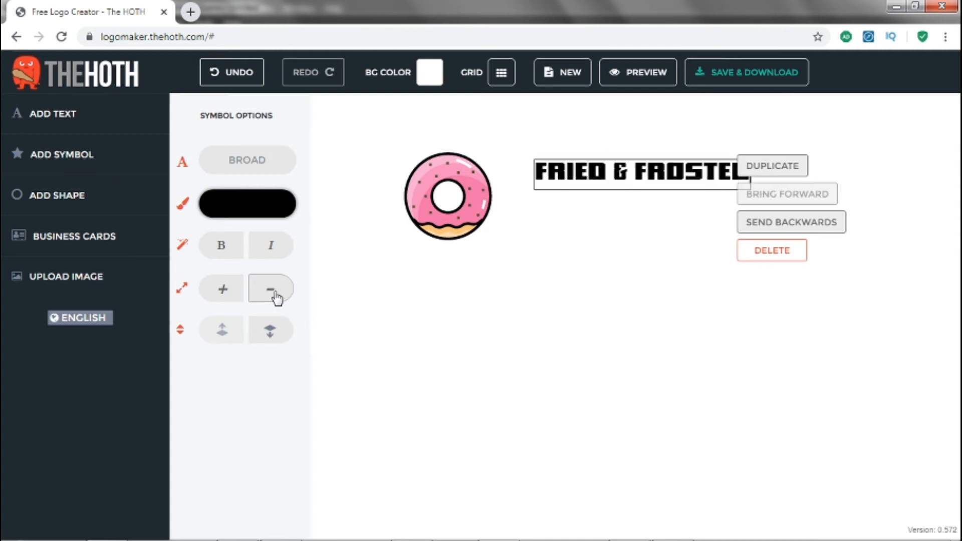
left_click(650, 246)
left_click_drag(650, 179, 628, 183)
left_click_drag(628, 183, 619, 182)
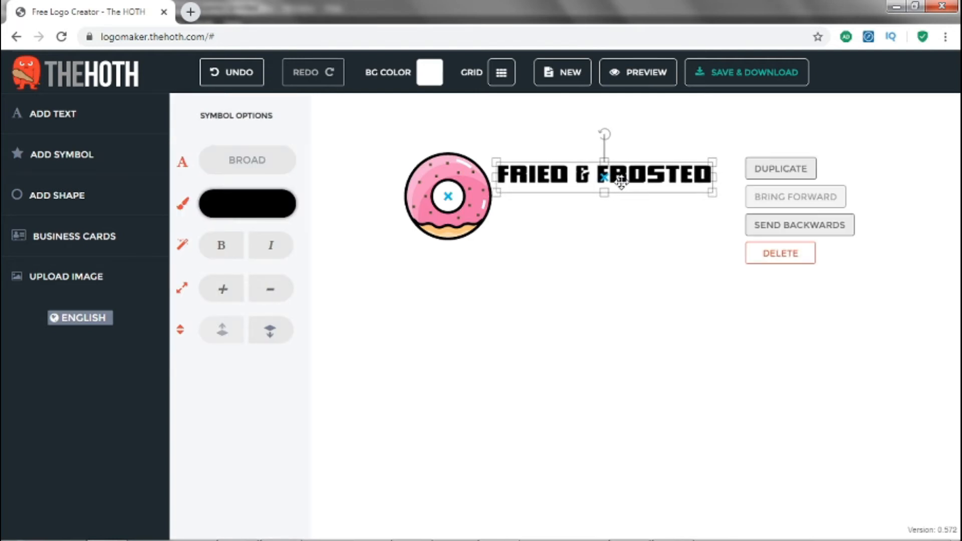
left_click(591, 257)
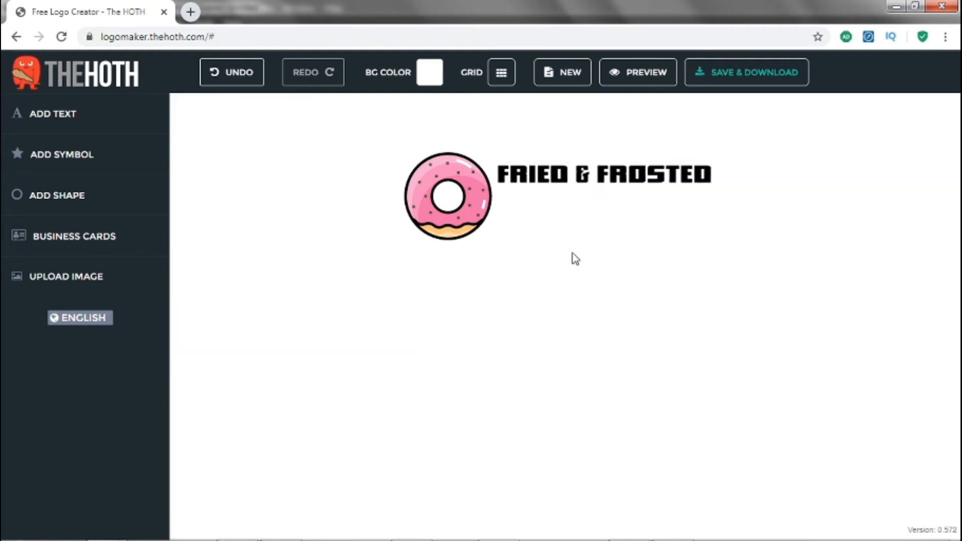
Copy the hex code of the donut's main pink frosting colour, keeping that colour as it is.
left_click(537, 176)
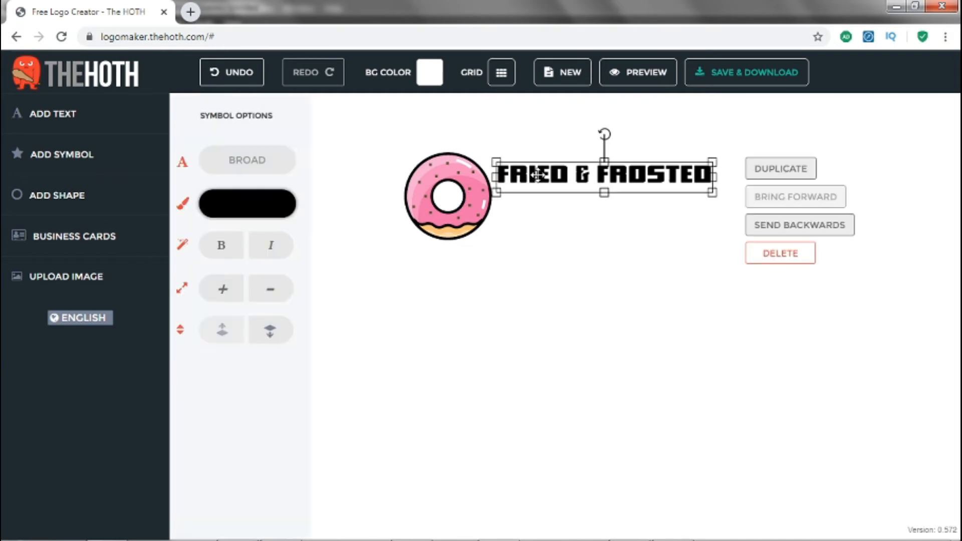
left_click(477, 197)
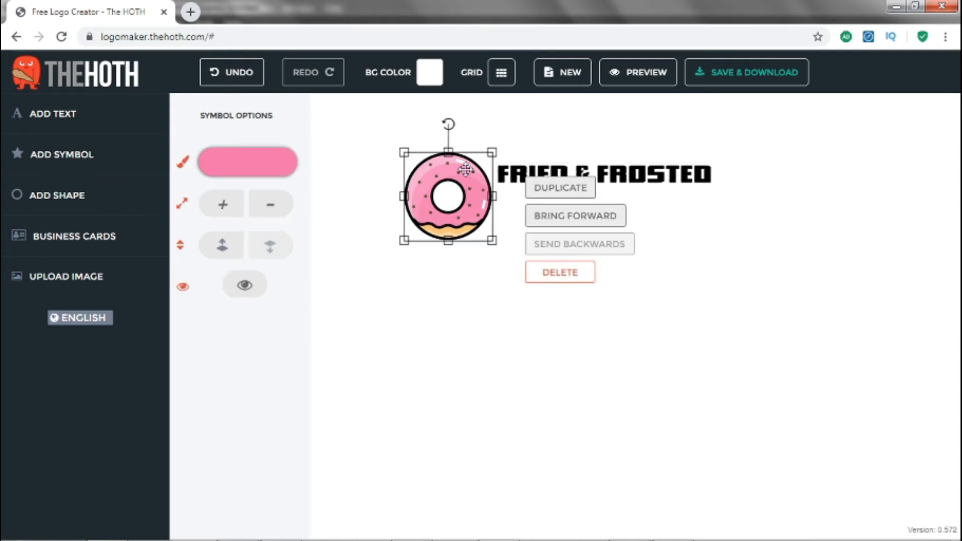
left_click(438, 165)
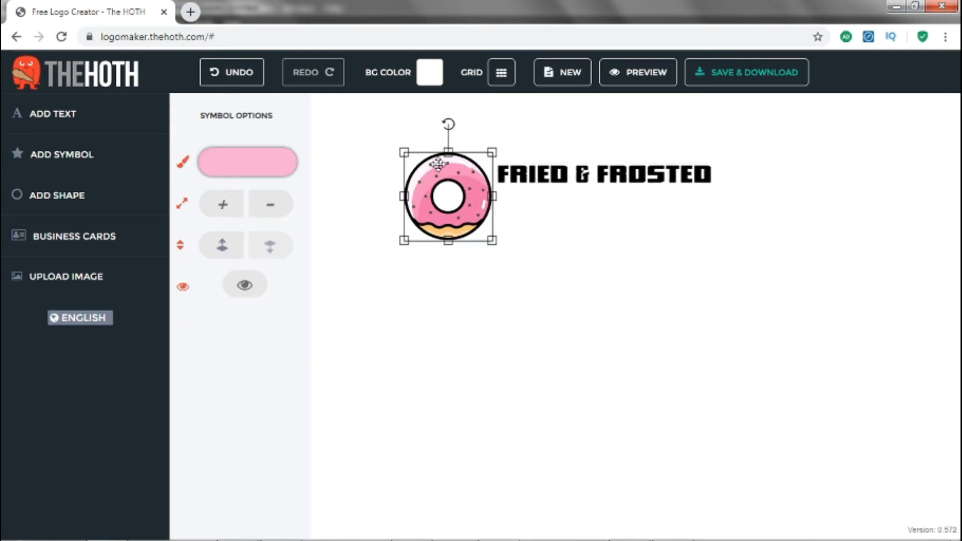
left_click(473, 199)
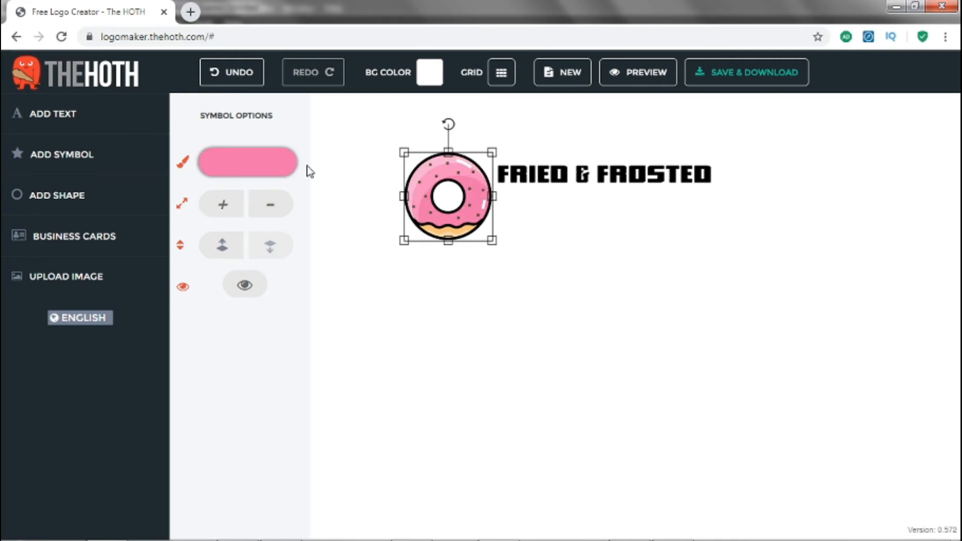
left_click(281, 161)
double_click(458, 269)
key("ctrl+c")
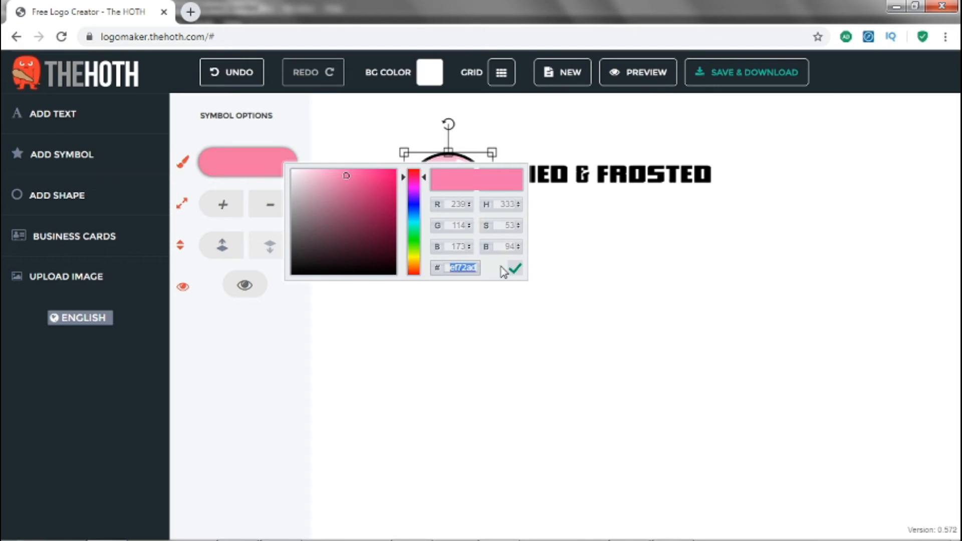
left_click(517, 271)
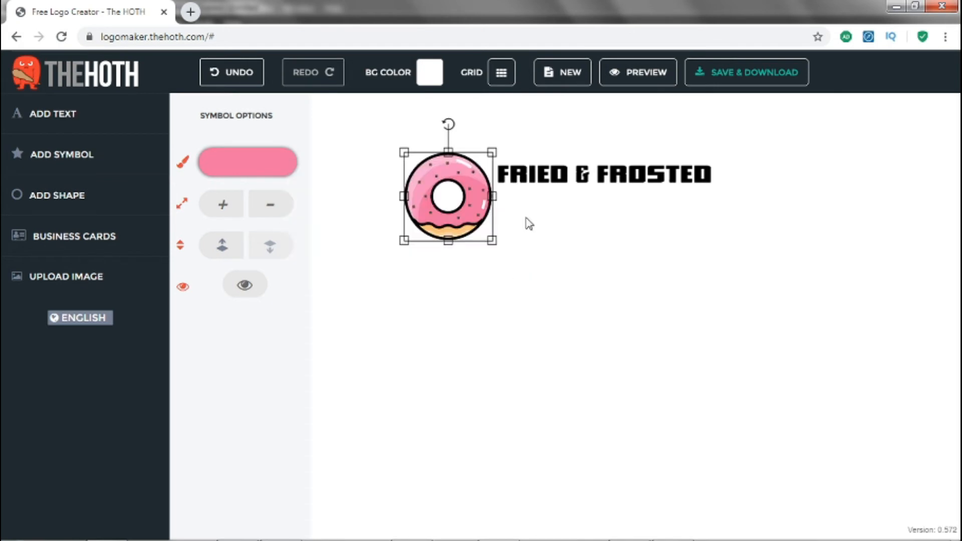
Recolour the "FRIED & FROSTED" text with the copied pink, ef72ad.
left_click(571, 175)
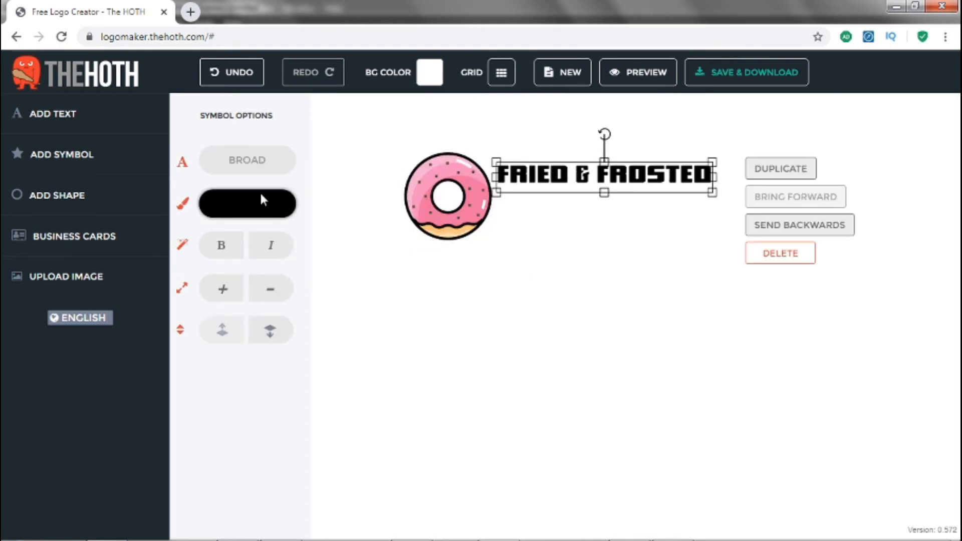
left_click(249, 208)
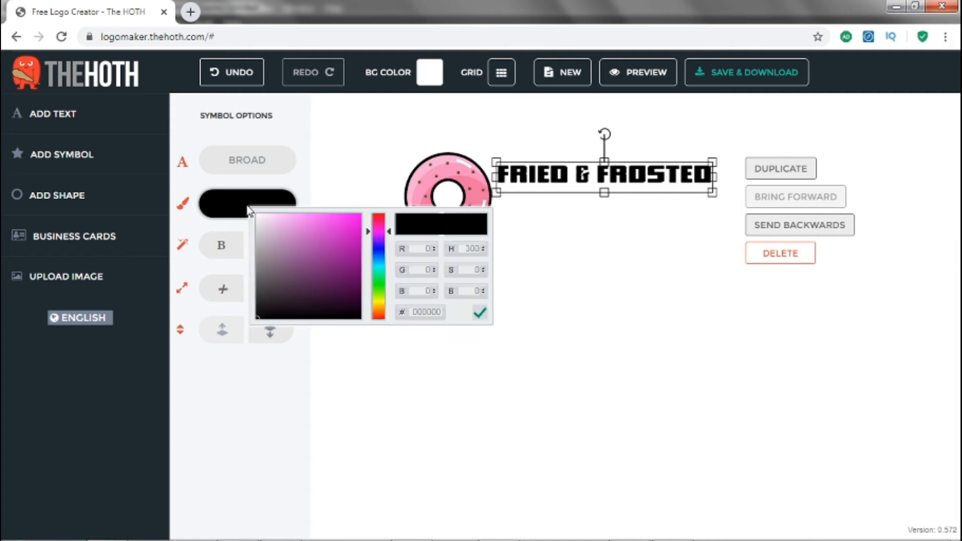
double_click(440, 313)
key("ctrl+v")
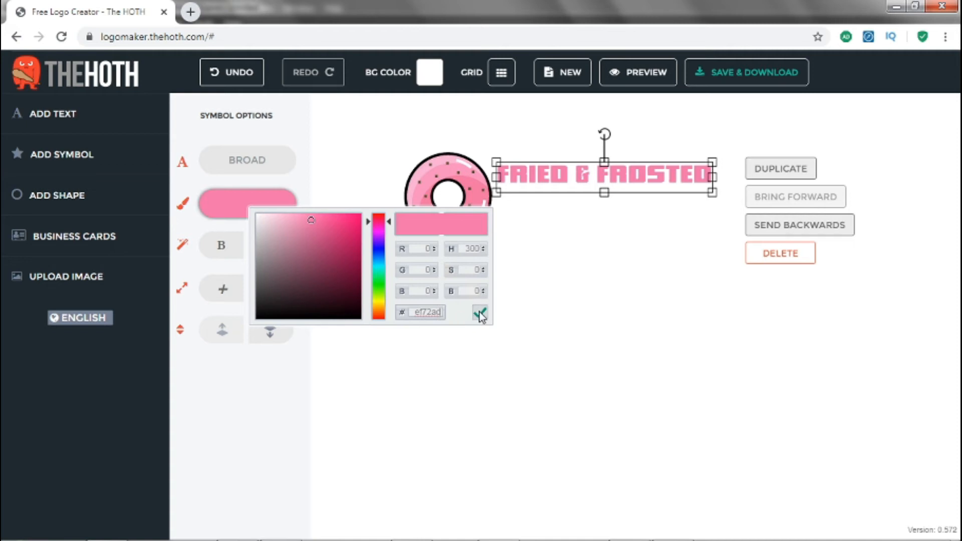
left_click(480, 315)
left_click(557, 261)
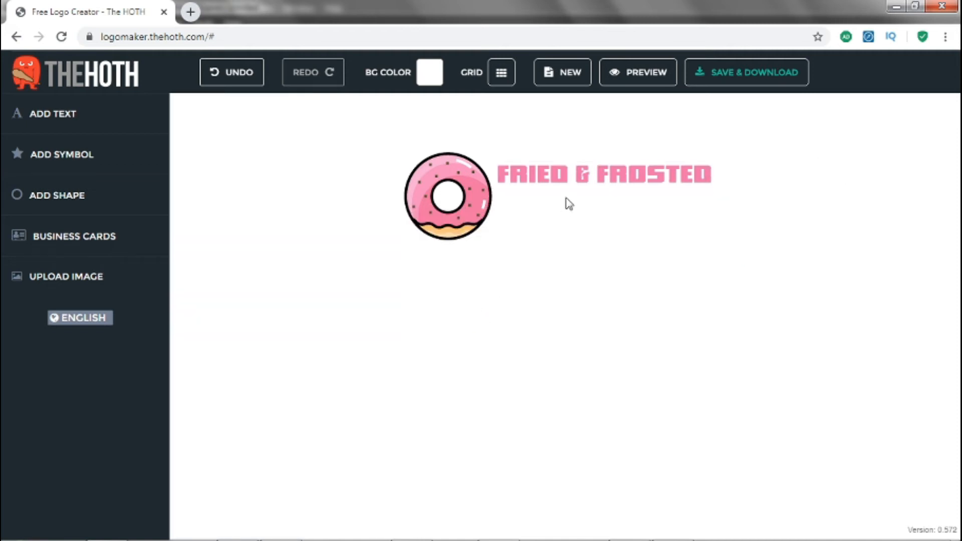
Duplicate the "FRIED & FROSTED" text and place the copy just below the original.
left_click(566, 180)
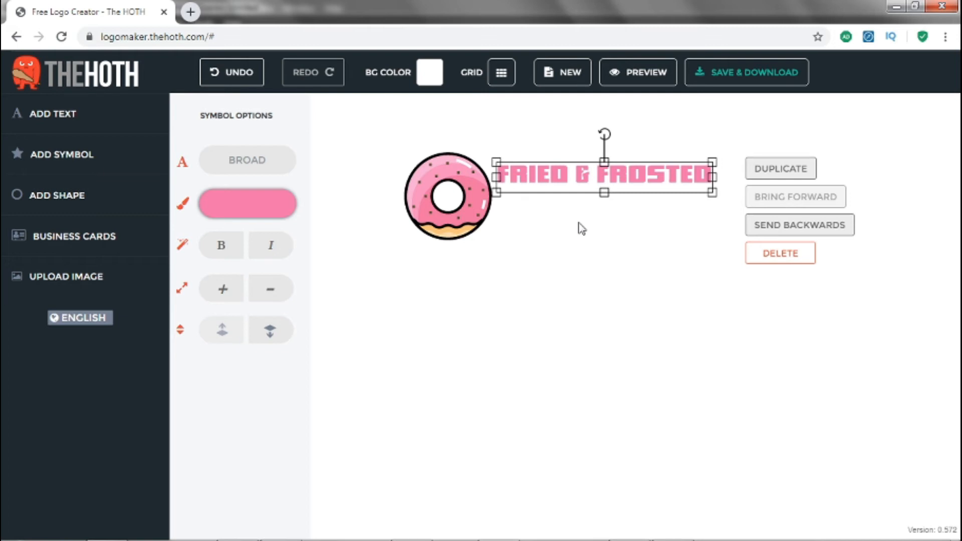
left_click(761, 171)
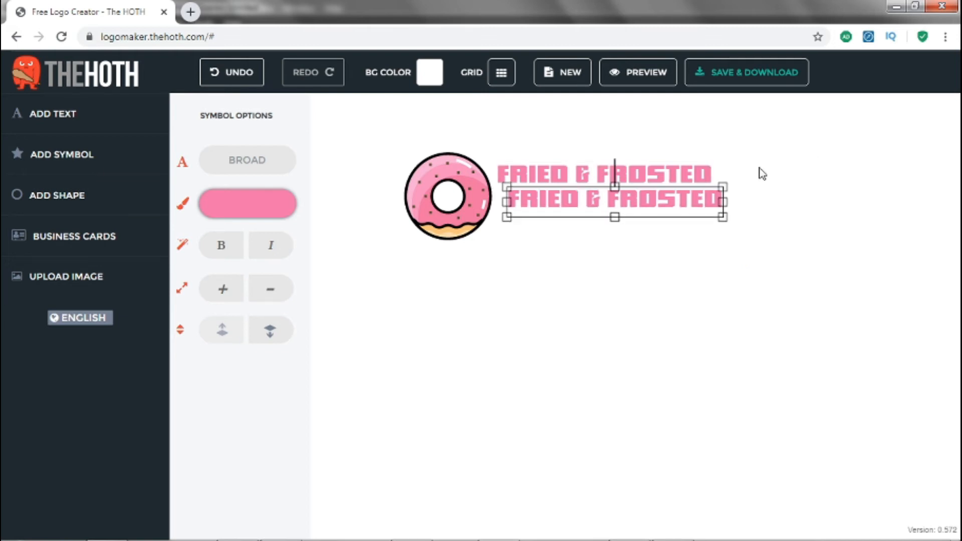
left_click_drag(665, 199, 659, 204)
Replace the wording of the duplicated lower text line with "DONUT SHOP".
left_click(661, 205)
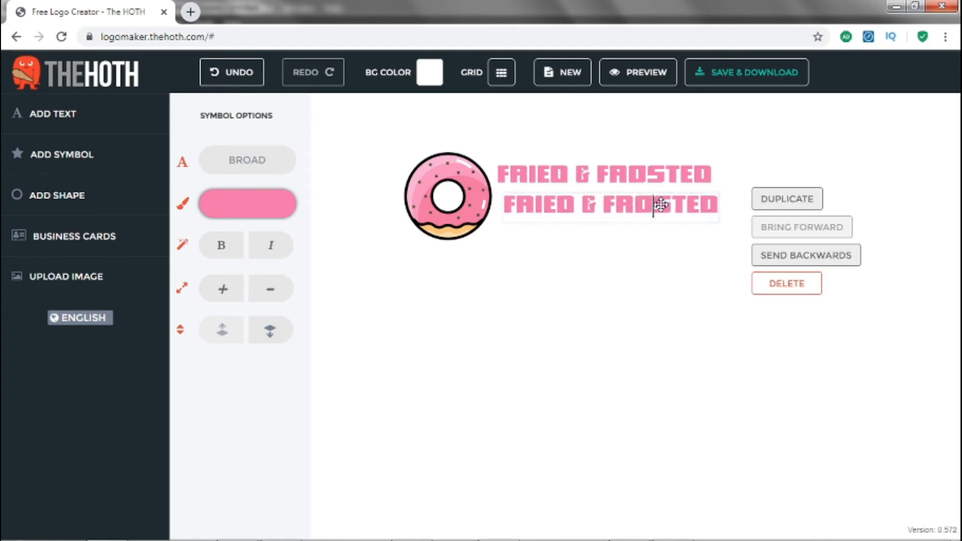
key("ctrl+a")
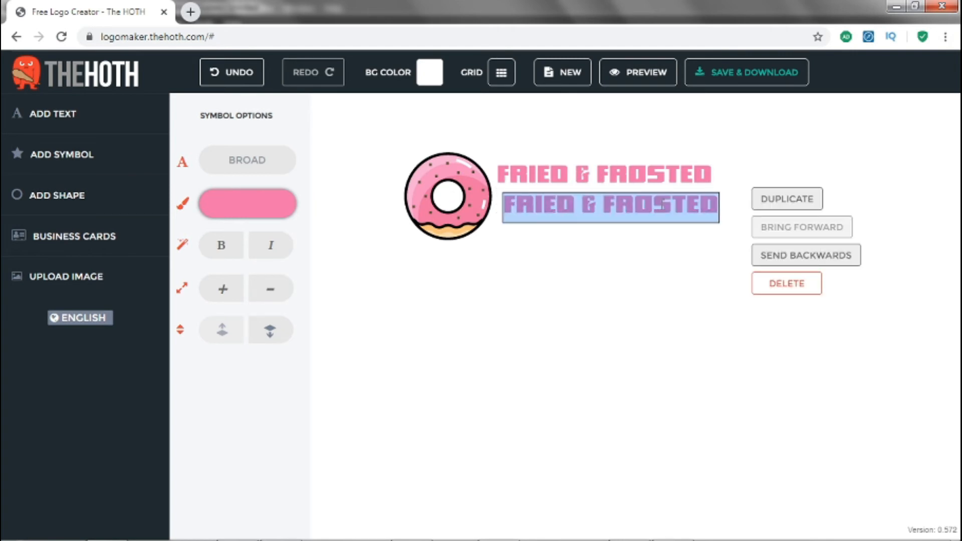
type("DON")
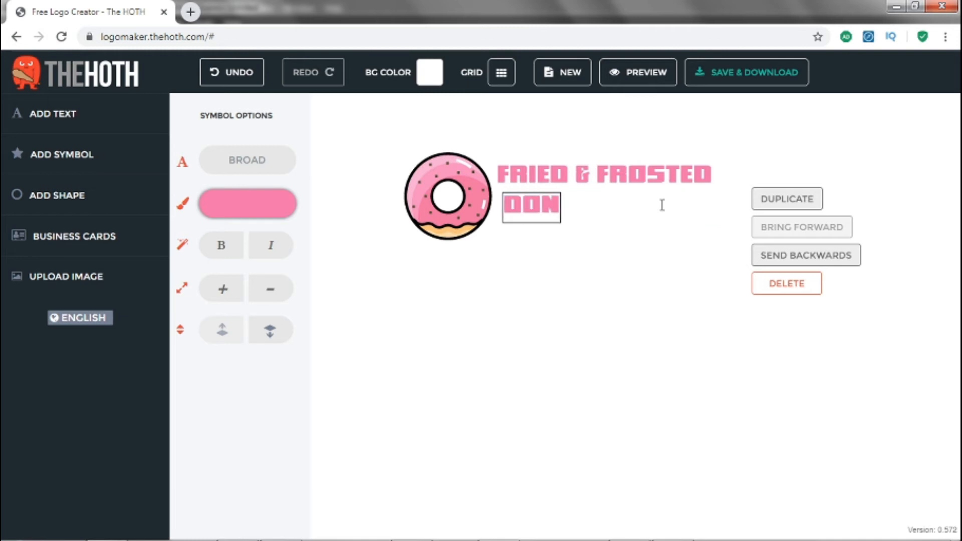
type("UT SHOP")
key("BackSpace")
key("BackSpace")
type("OP")
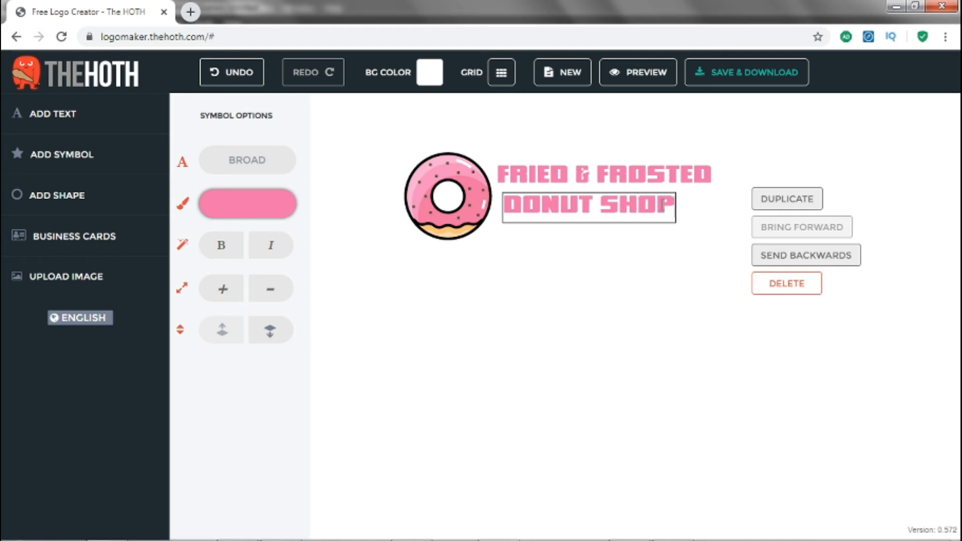
Try the Choda font on the whole donut shop text line.
key("ctrl+a")
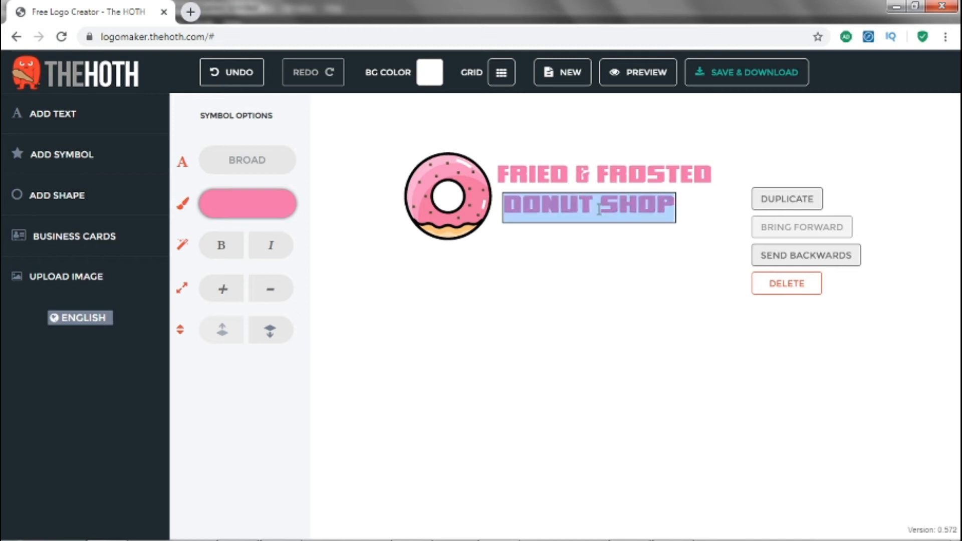
left_click(257, 165)
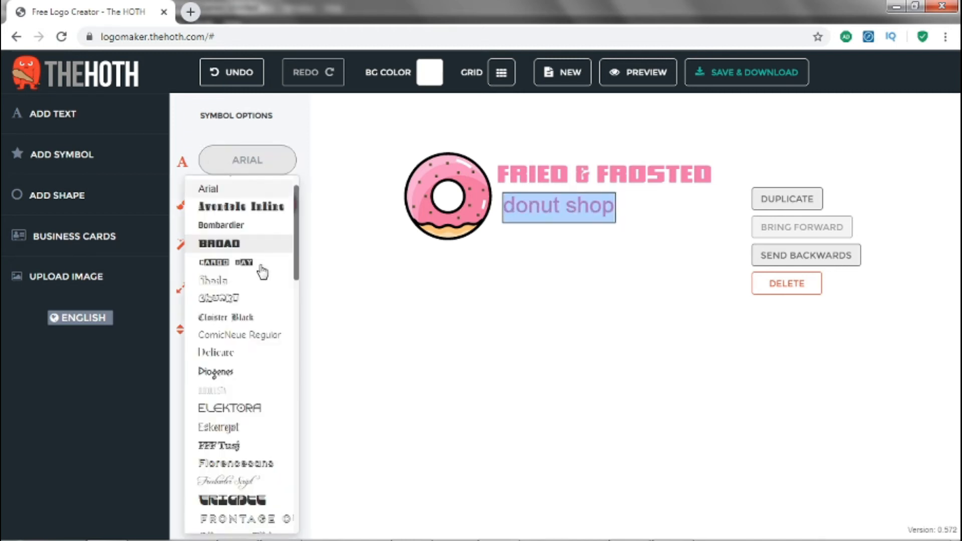
left_click(227, 288)
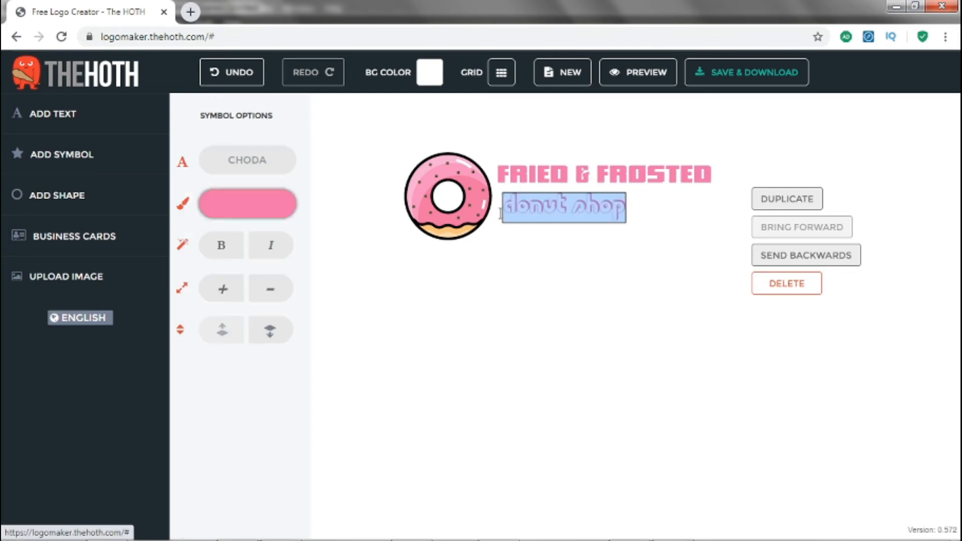
Set the whole donut shop line to the ComicNeue Regular font and make it bold.
left_click(536, 202)
triple_click(535, 201)
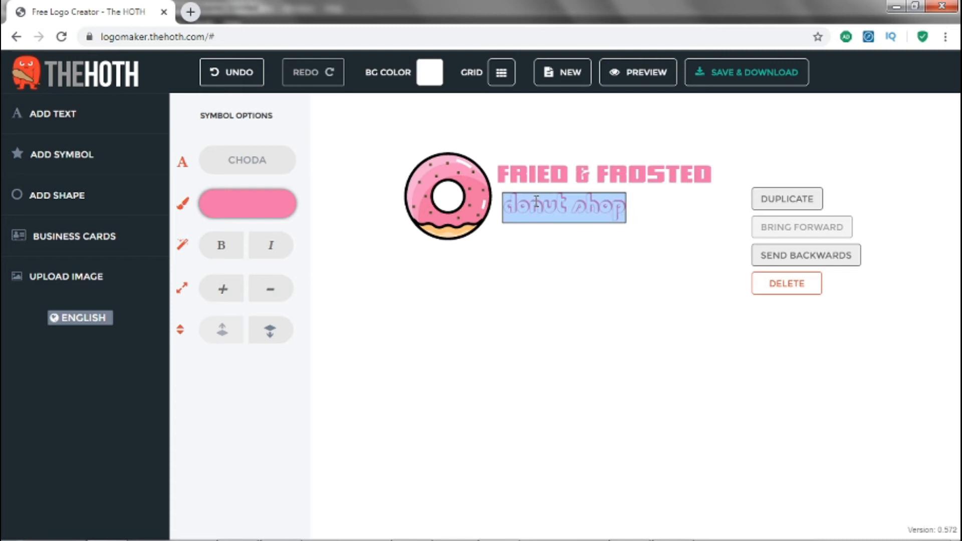
left_click(259, 163)
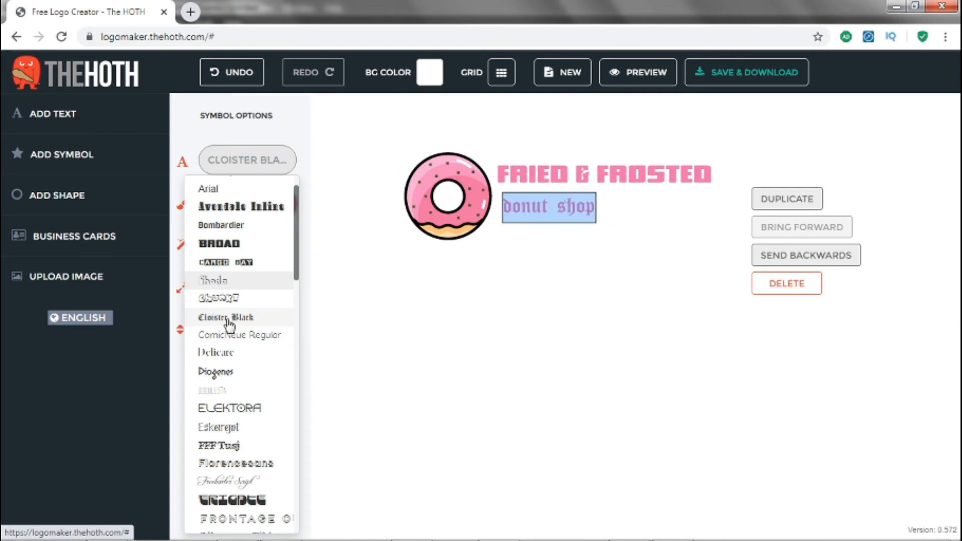
left_click(230, 338)
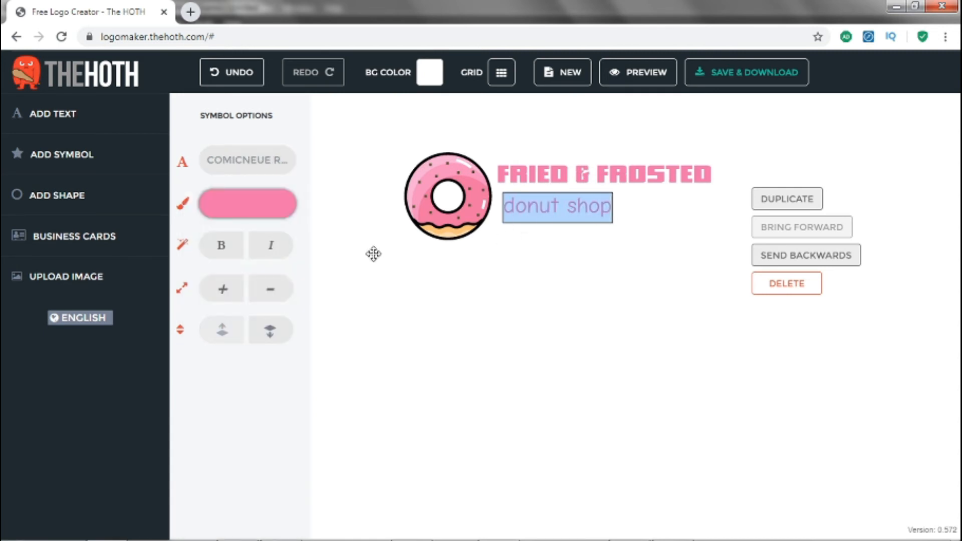
left_click(235, 255)
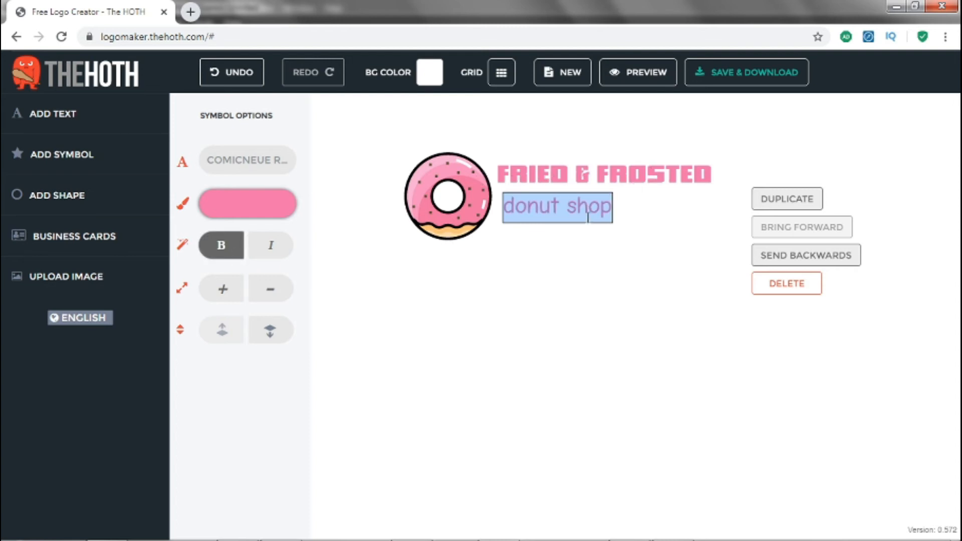
Shrink the "donut shop" text slightly, keeping its start beneath "FRIED & FROSTED".
left_click(220, 300)
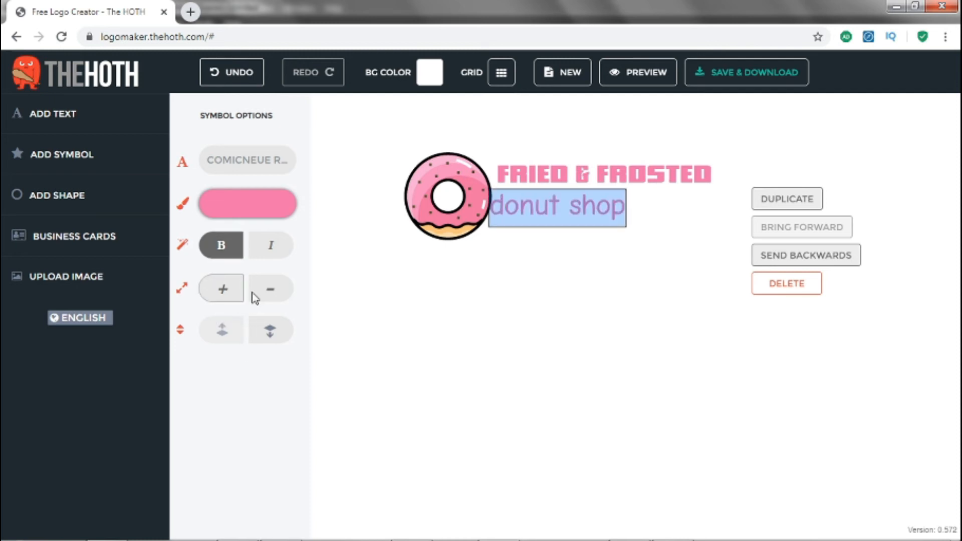
left_click(270, 298)
left_click(549, 208)
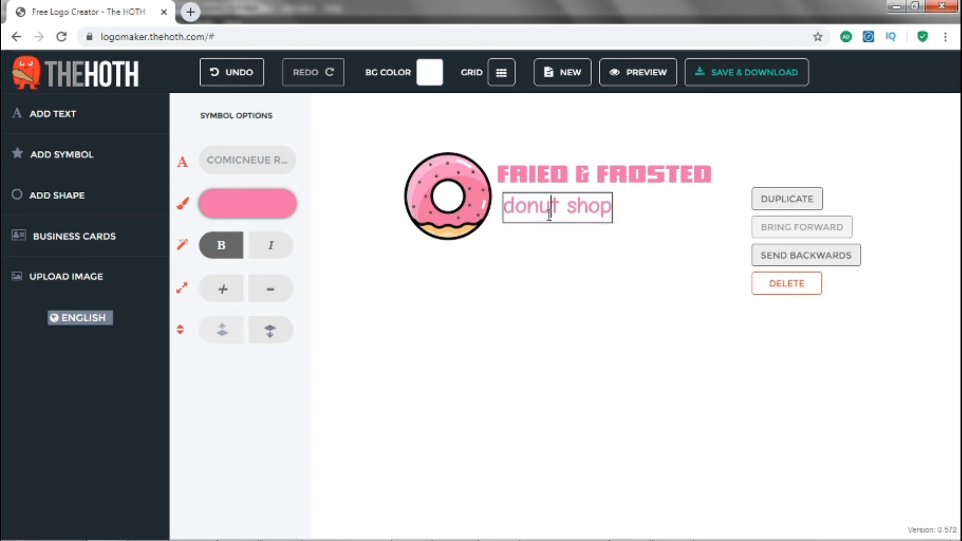
left_click(574, 254)
left_click(581, 216)
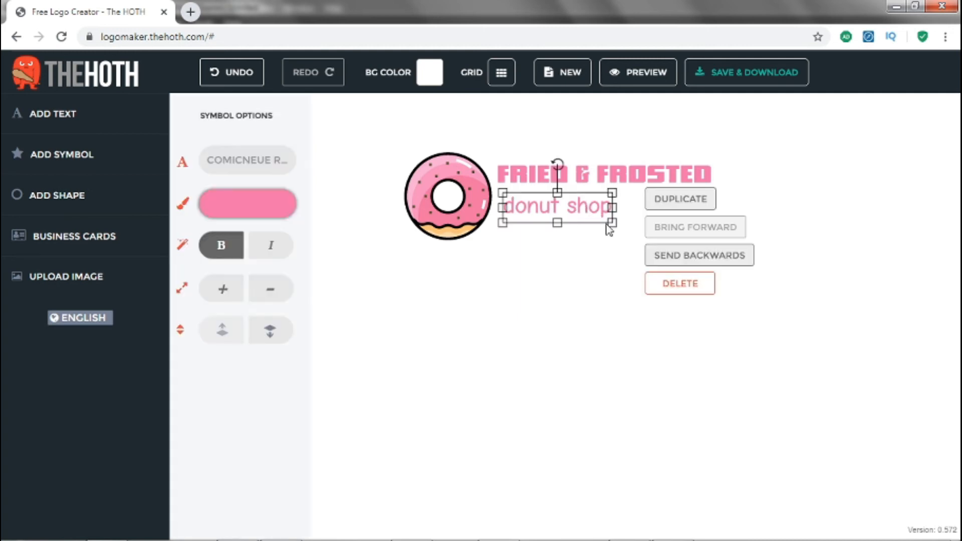
left_click_drag(620, 226, 609, 221)
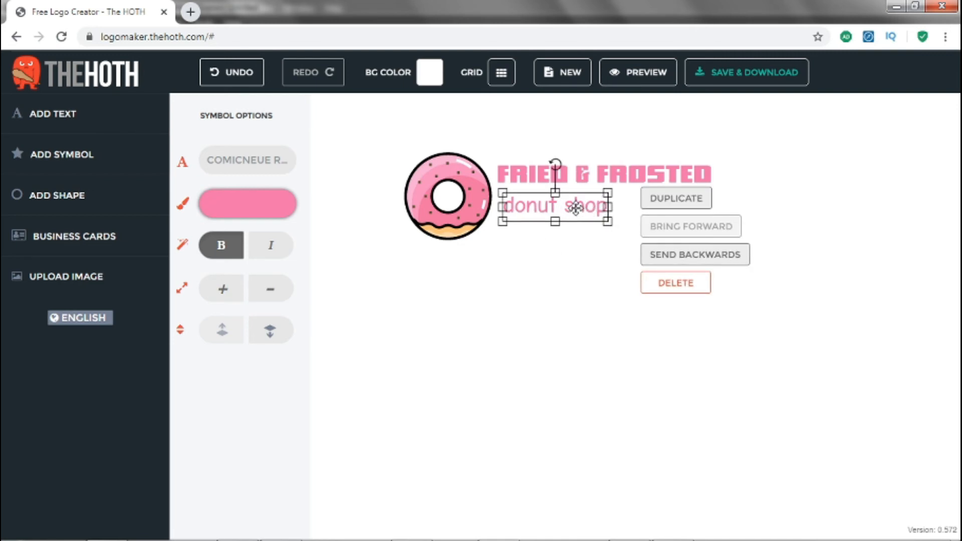
Copy the hex code of the donut's light orange base, keeping that colour as it is.
left_click(262, 209)
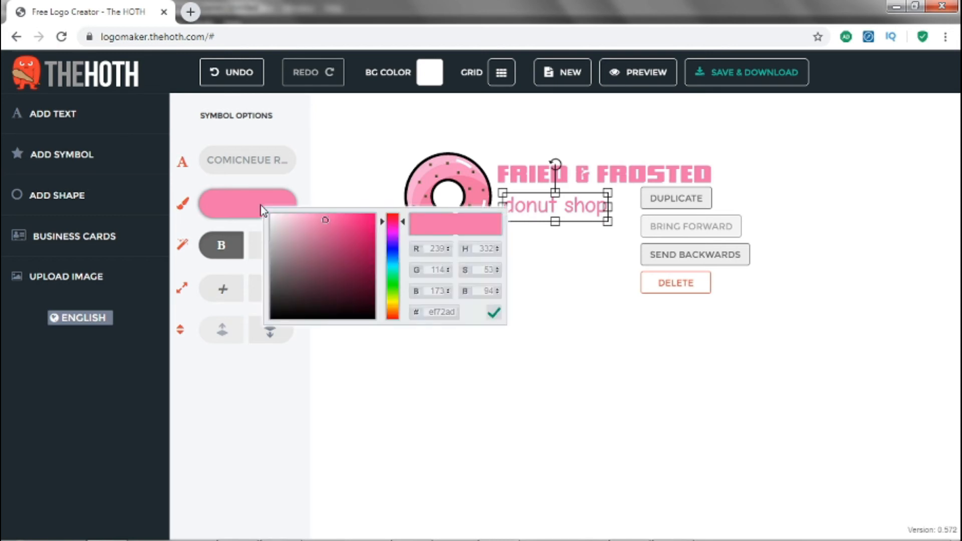
left_click(554, 292)
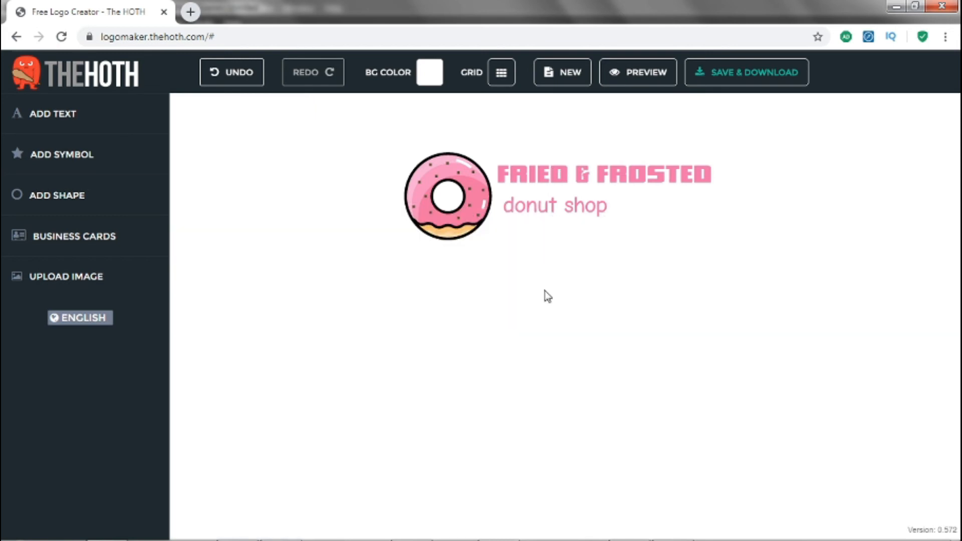
left_click(458, 228)
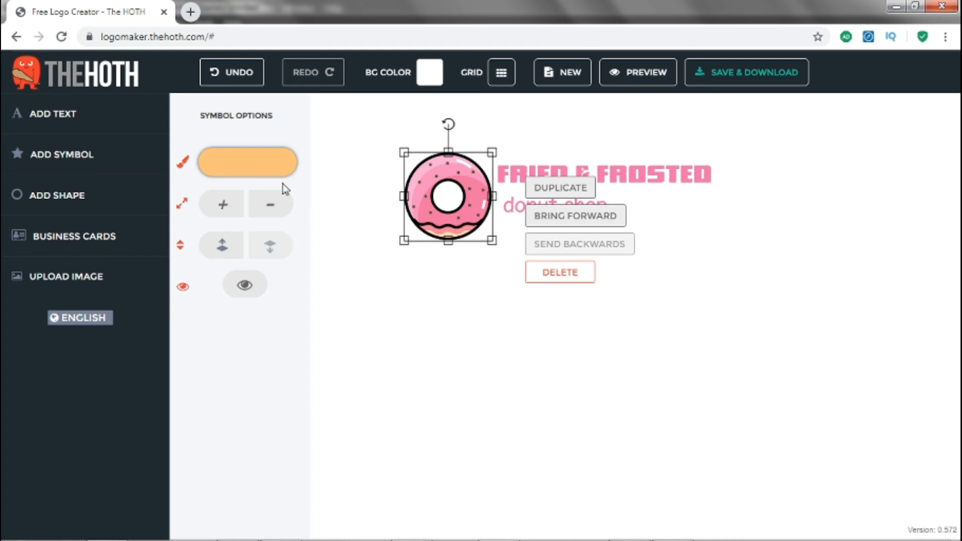
left_click(279, 163)
double_click(450, 270)
key("ctrl+c")
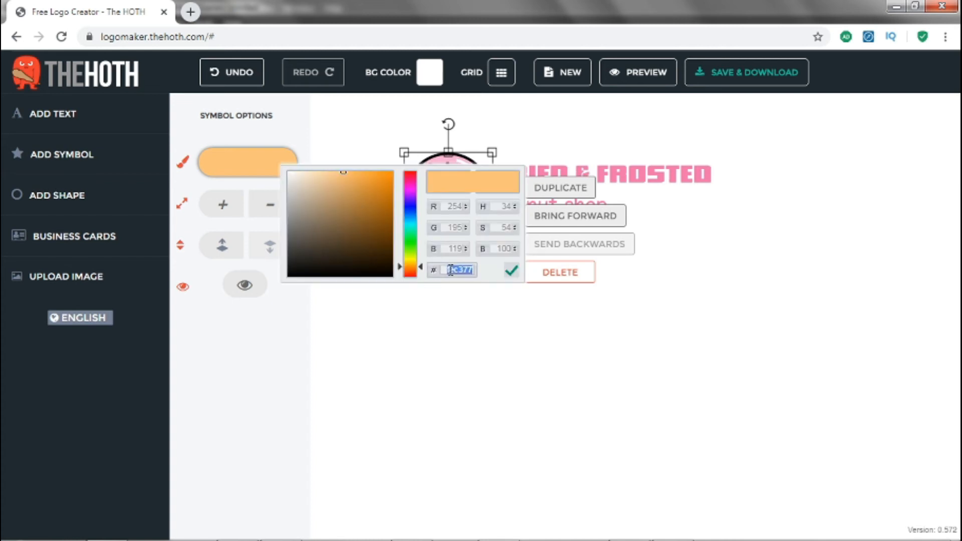
left_click(512, 271)
left_click(500, 291)
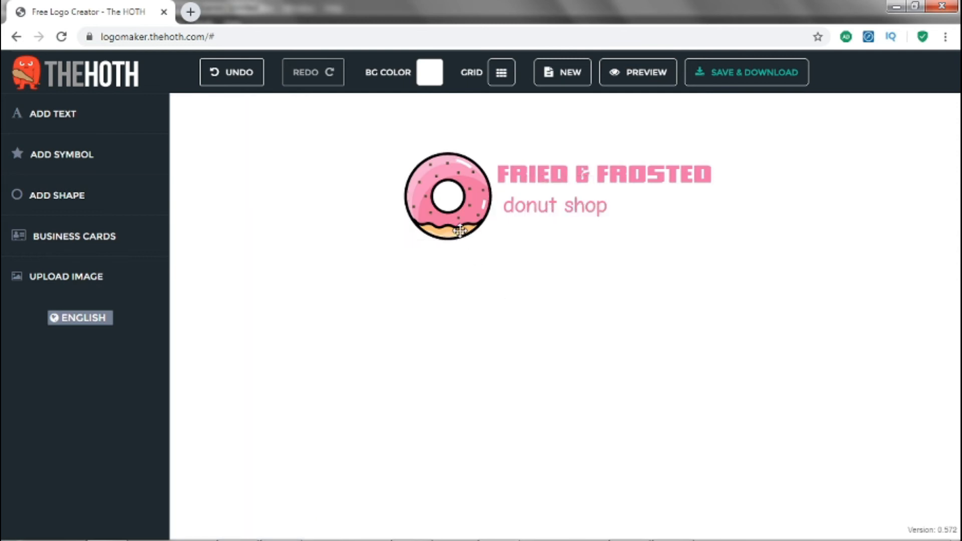
Recolour the "donut shop" text with the copied light orange, shifting its hue towards red to get the salmon tone f79c86.
left_click(526, 208)
left_click(258, 213)
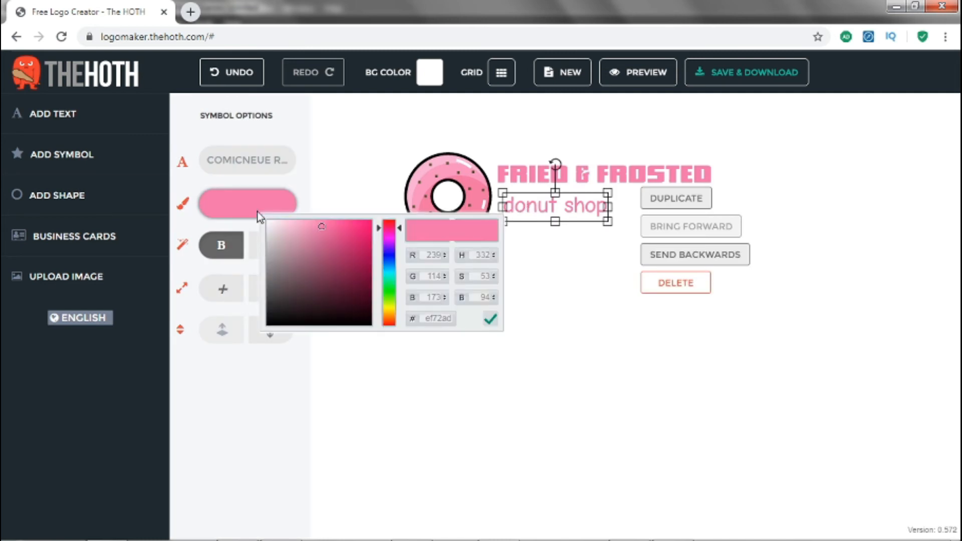
double_click(424, 319)
key("ctrl+v")
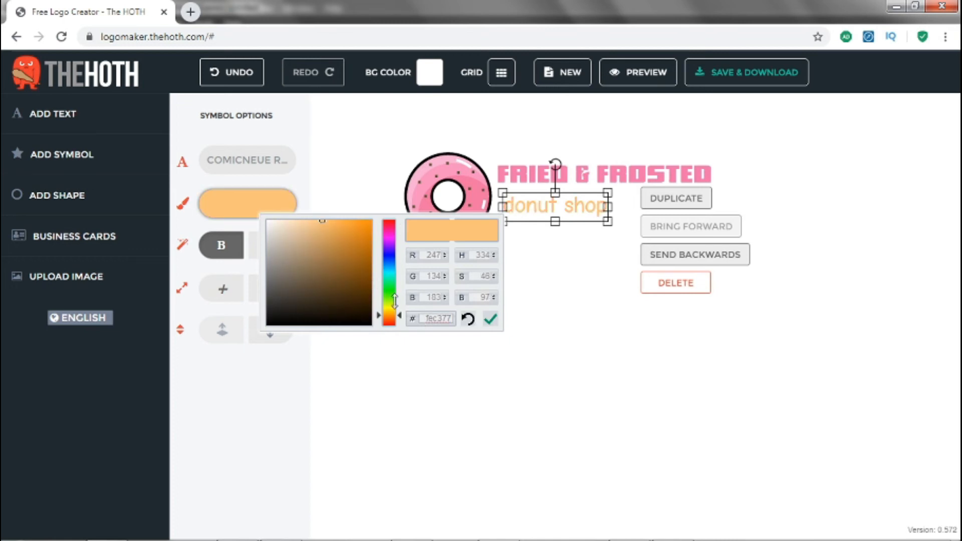
left_click_drag(399, 315, 400, 323)
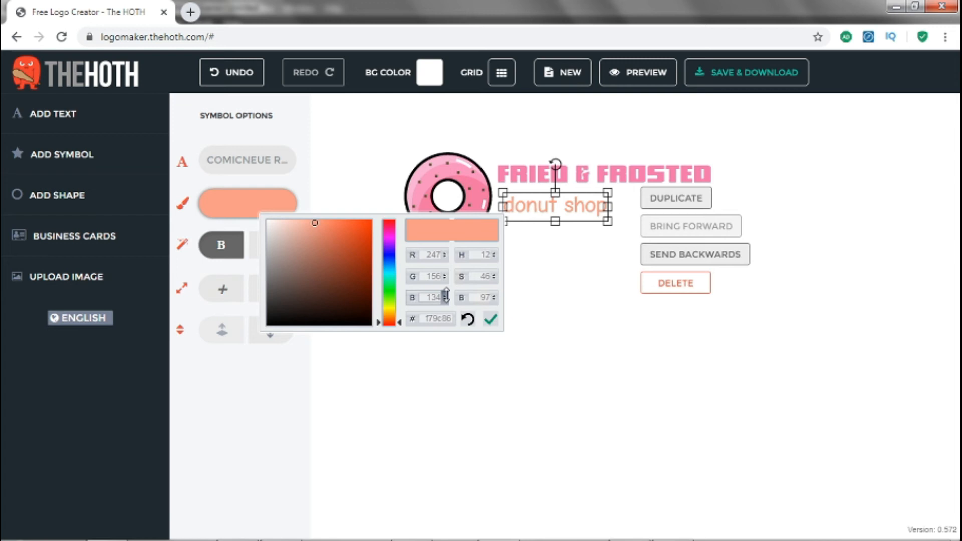
left_click(490, 319)
left_click(527, 239)
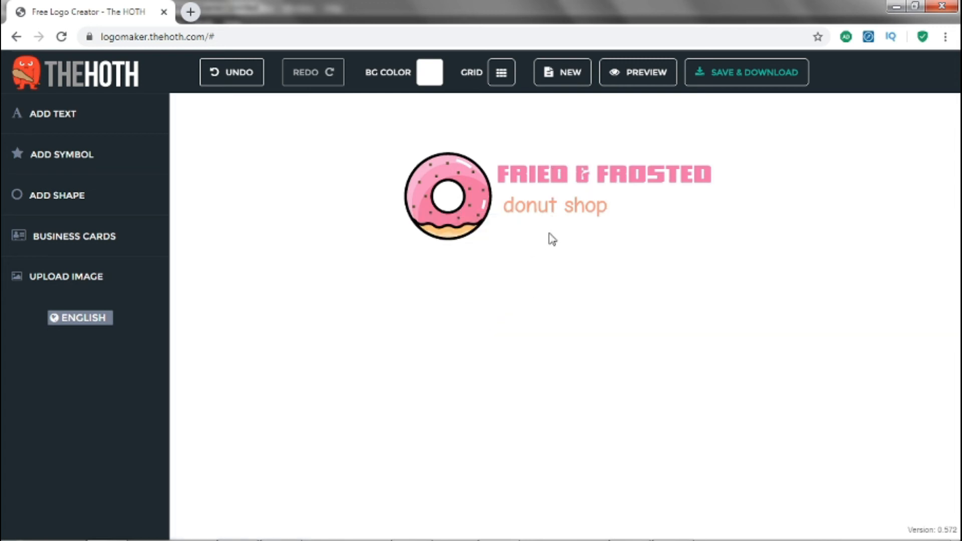
Move the "donut shop" text up so it sits closer beneath "FRIED & FROSTED".
left_click(553, 207)
left_click_drag(553, 207, 550, 201)
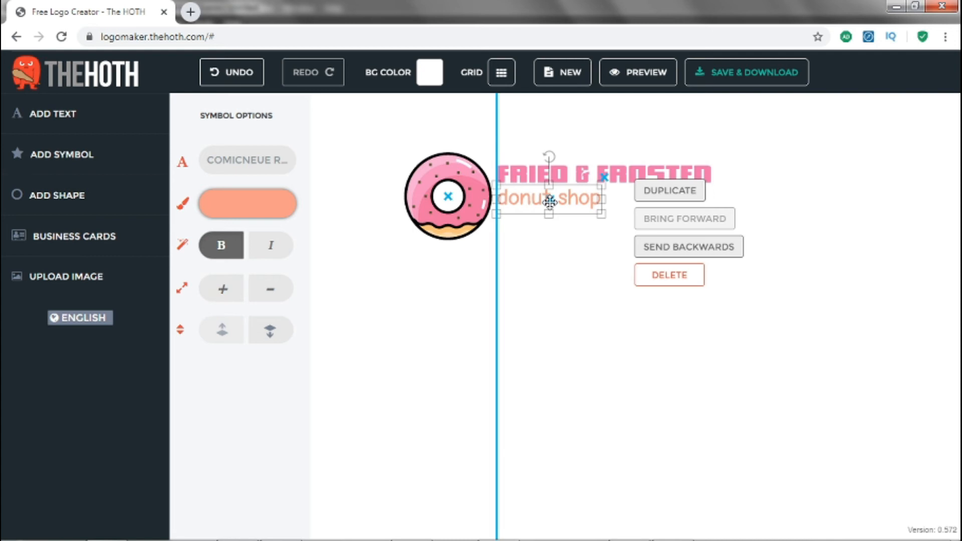
left_click(550, 202)
mouse_move(550, 202)
left_mouse_down()
mouse_move(592, 202)
mouse_move(609, 227)
mouse_move(559, 217)
mouse_move(556, 203)
left_mouse_up()
left_click(598, 213)
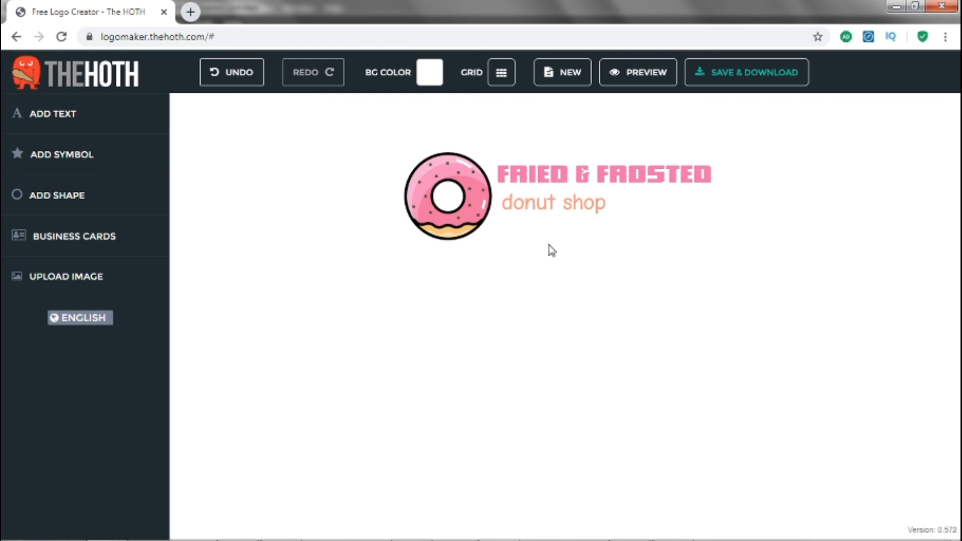
left_click(549, 209)
key("Up")
key("Up")
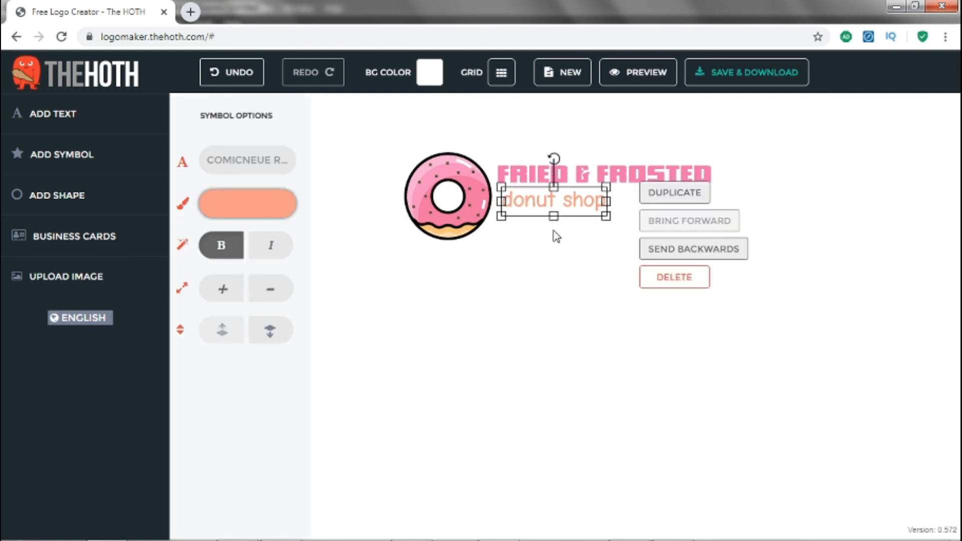
left_click(536, 229)
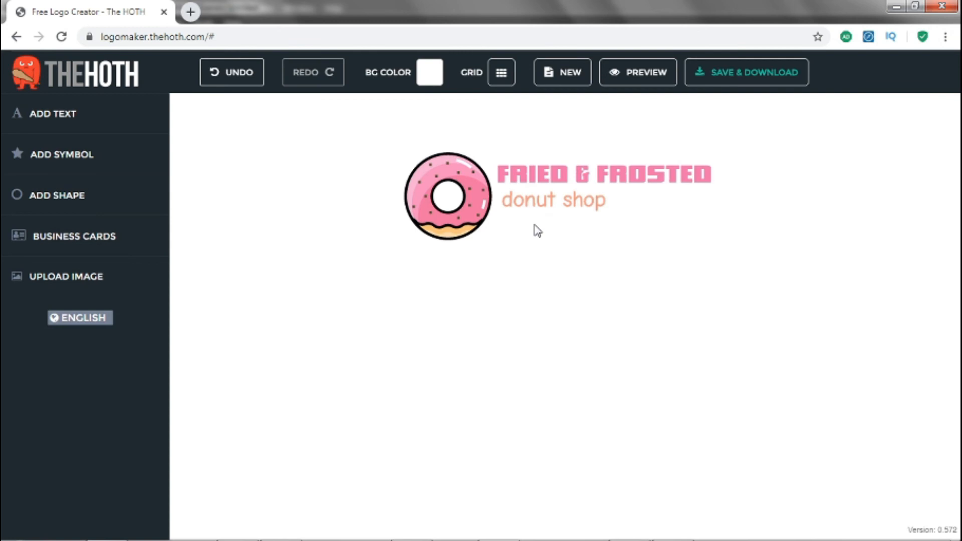
Raise the donut symbol slightly beside the text, and nudge "donut shop" left to line up with the start of "FRIED & FROSTED".
left_click(469, 215)
key("Up")
key("Up")
key("Up")
key("Up")
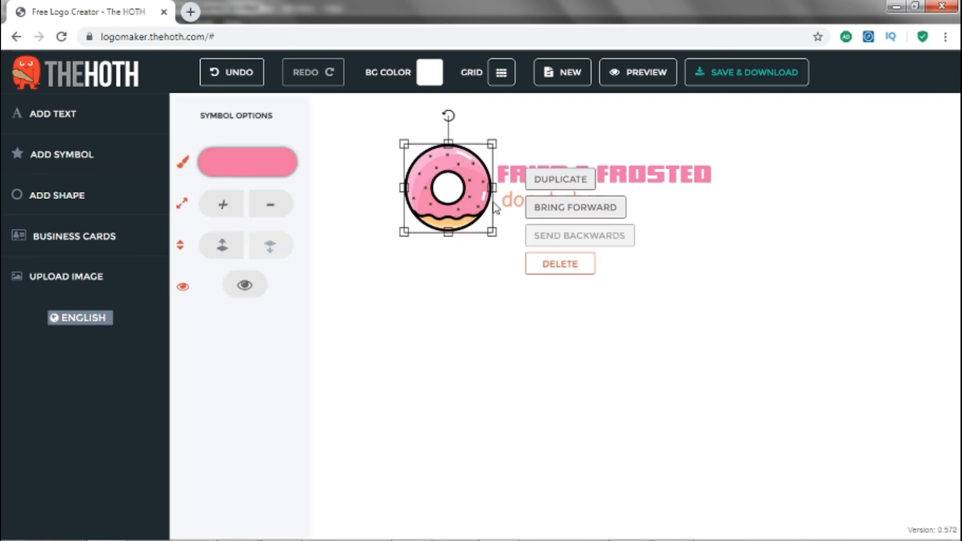
left_click(434, 297)
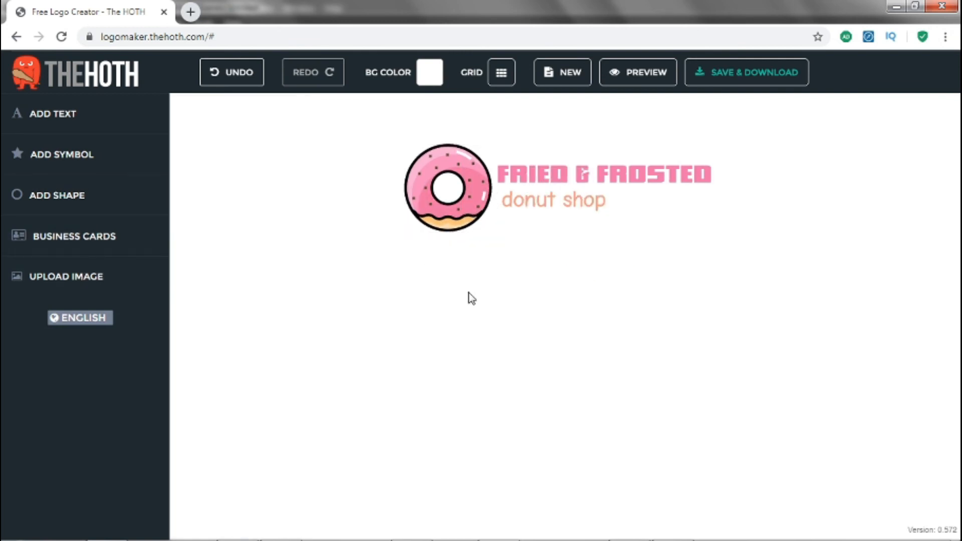
left_click(576, 209)
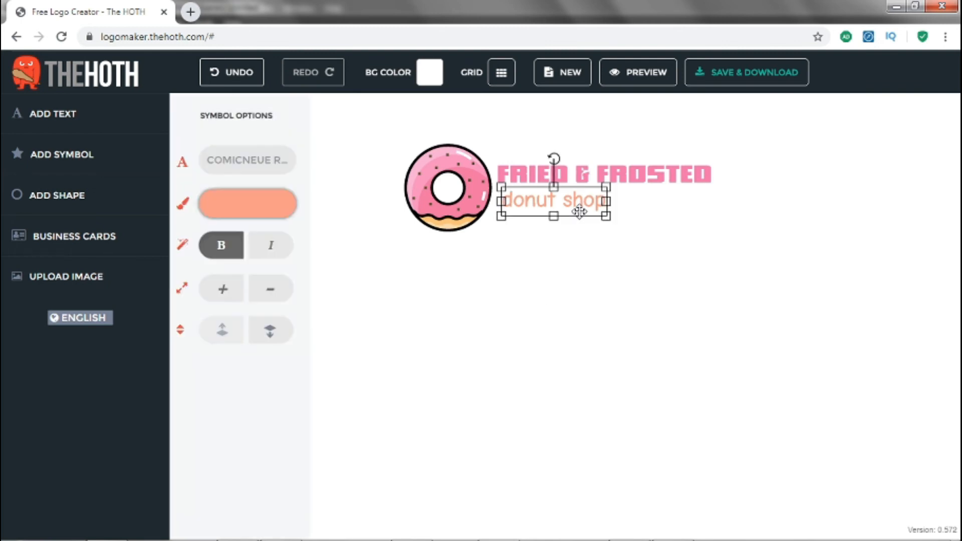
left_click(565, 274)
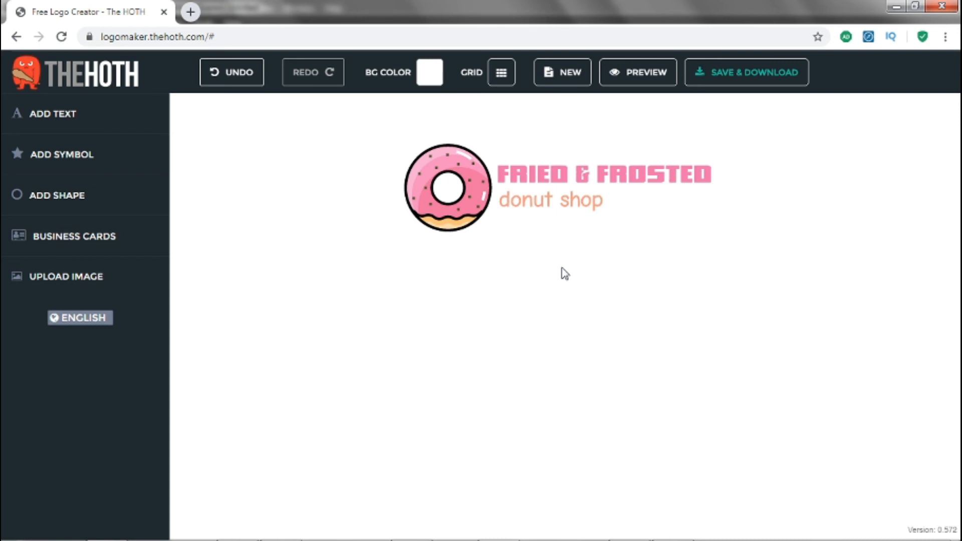
Apply the business card template with the light grey front and blue back to the logo.
left_click(131, 247)
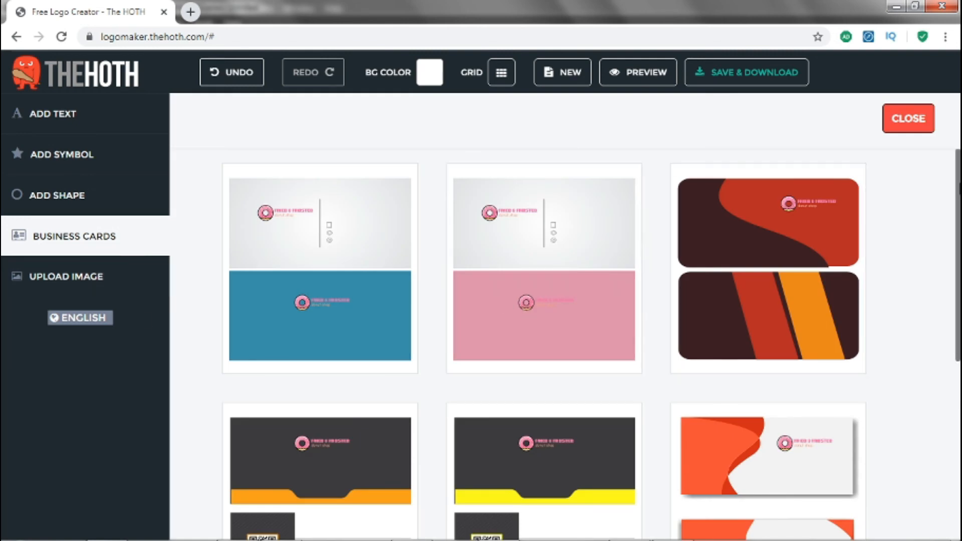
mouse_move(958, 202)
left_mouse_down()
mouse_move(959, 379)
mouse_move(958, 207)
left_mouse_up()
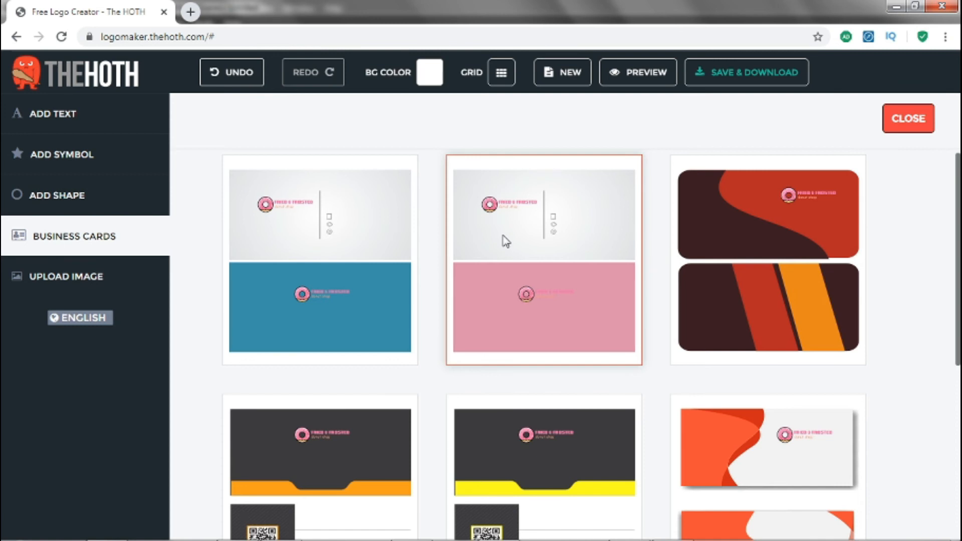
left_click(271, 250)
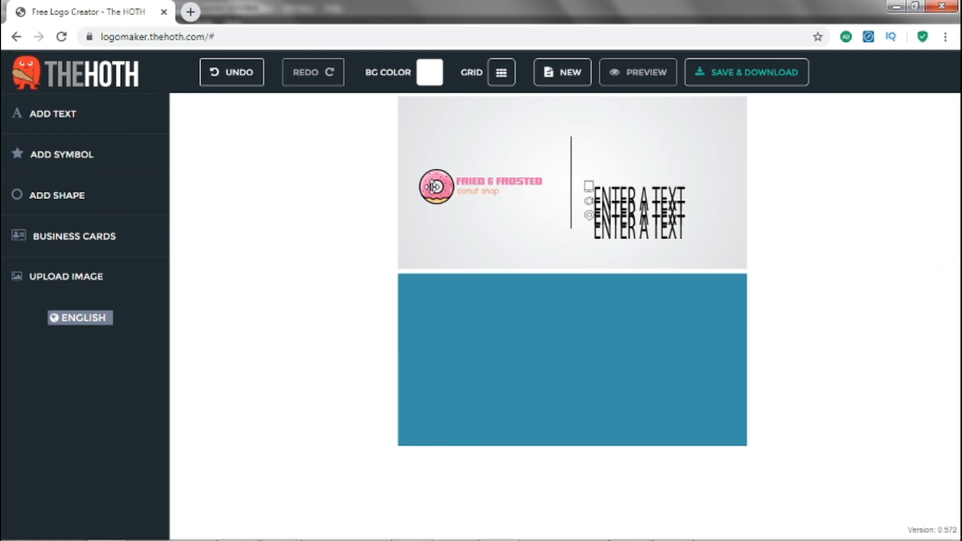
Move the donut symbol to the centre of the blue card back and enlarge it to over half the card's height.
left_click(437, 187)
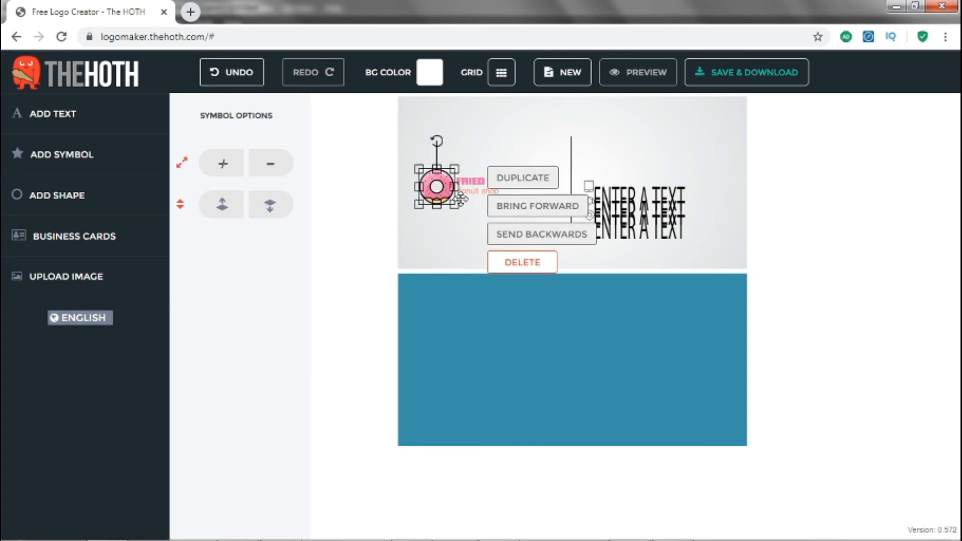
left_click_drag(447, 191, 572, 363)
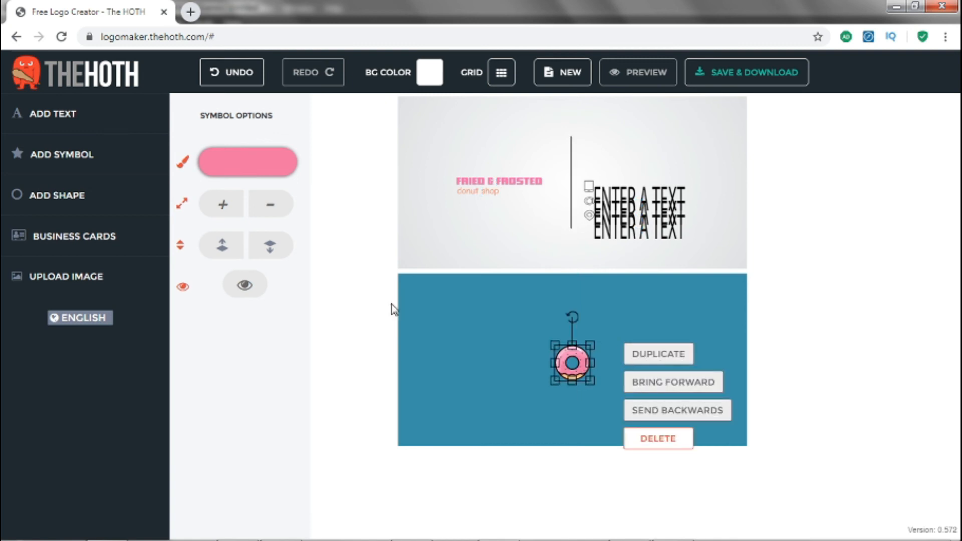
left_click(222, 211)
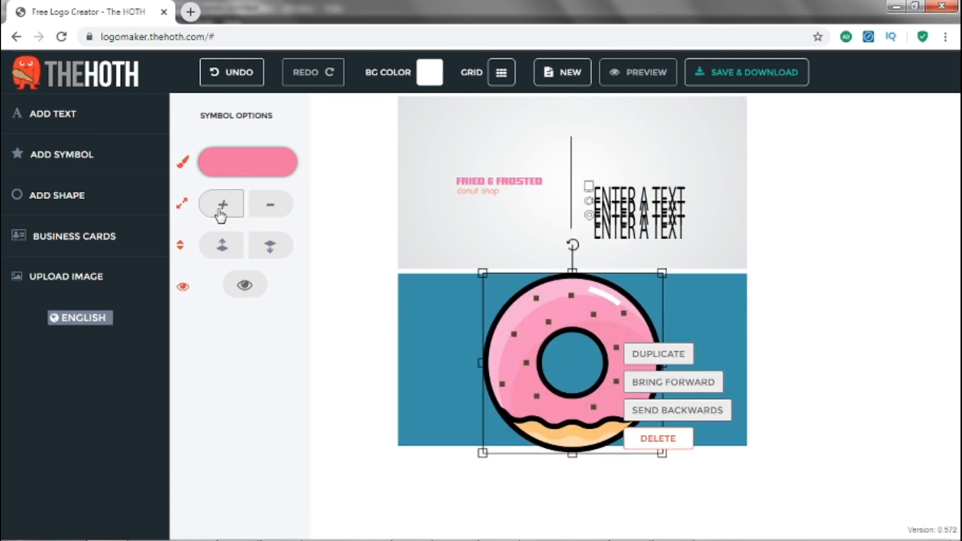
left_click(270, 205)
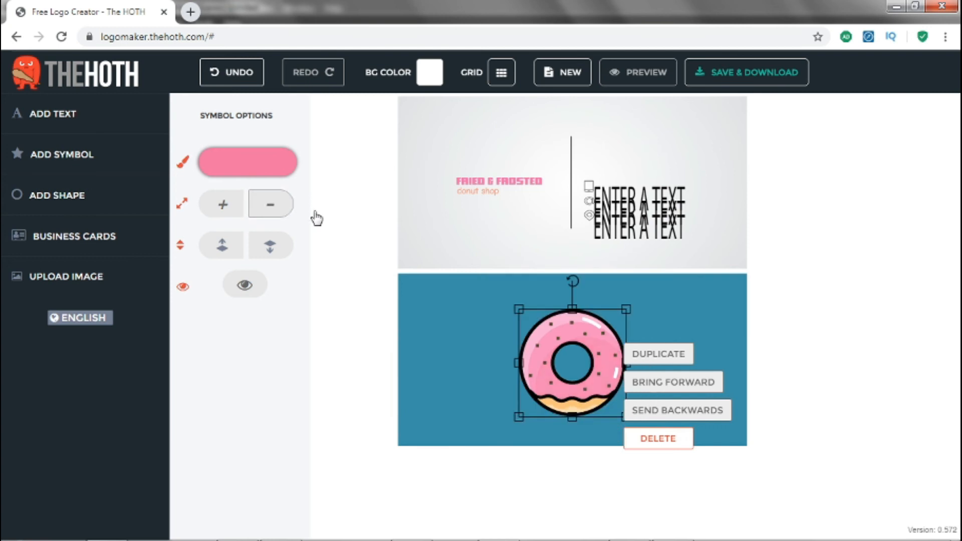
Enlarge the "FRIED & FROSTED" text on the card front until it reaches the vertical divider line.
left_click(519, 180)
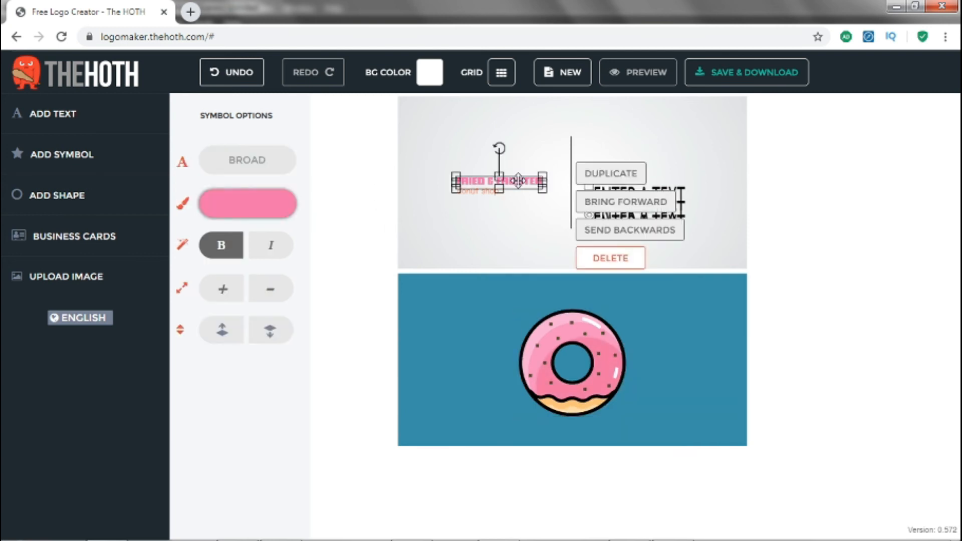
left_click(232, 289)
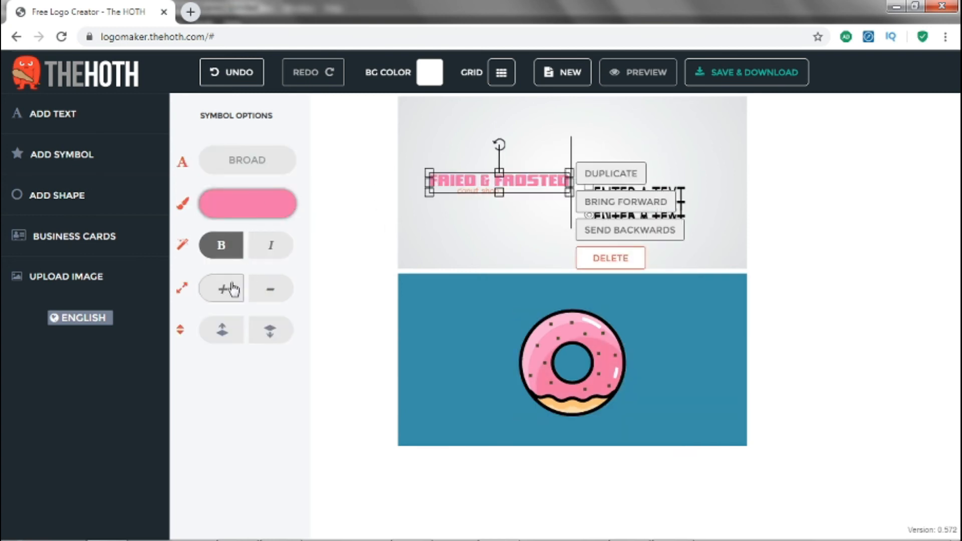
left_click(353, 274)
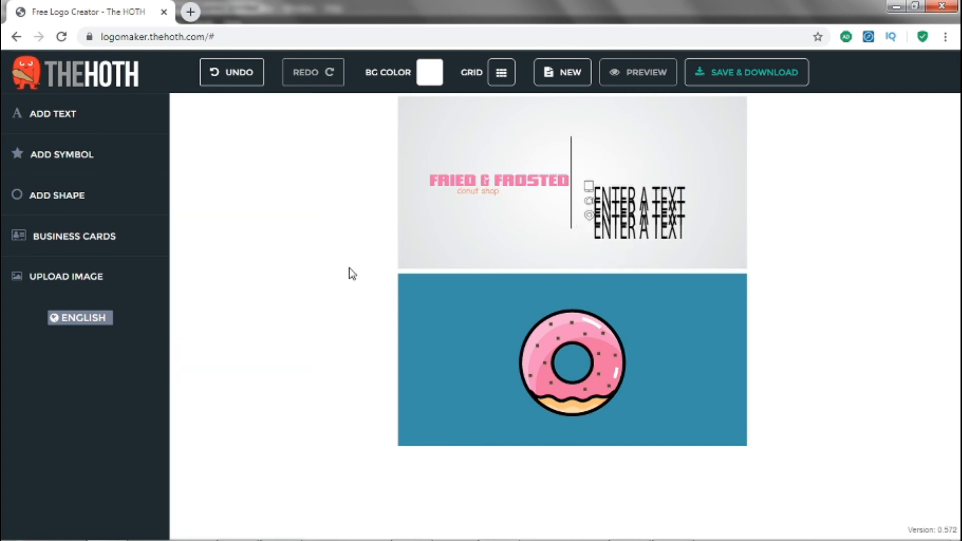
Enlarge the "donut shop" text on the card front to about half the width of "FRIED & FROSTED".
left_click(483, 191)
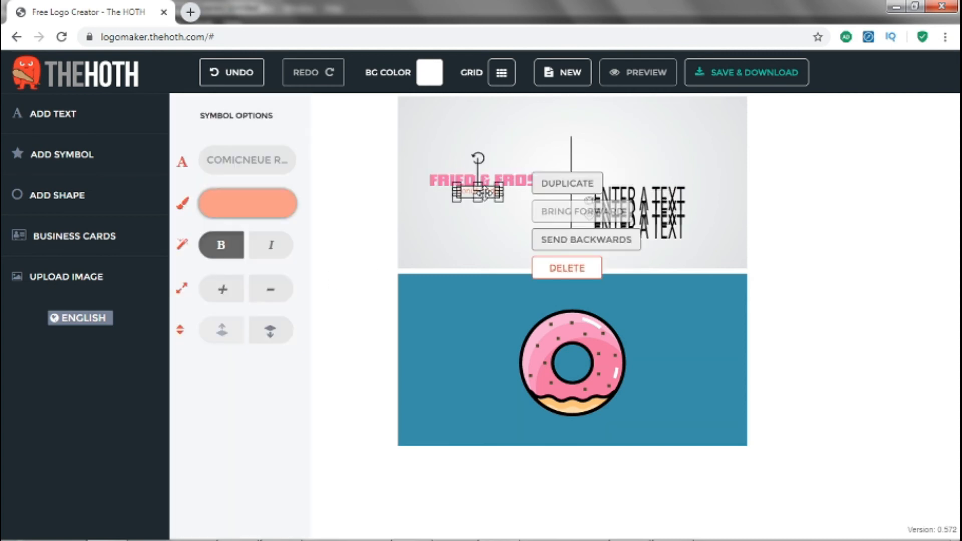
left_click(225, 291)
left_click(225, 292)
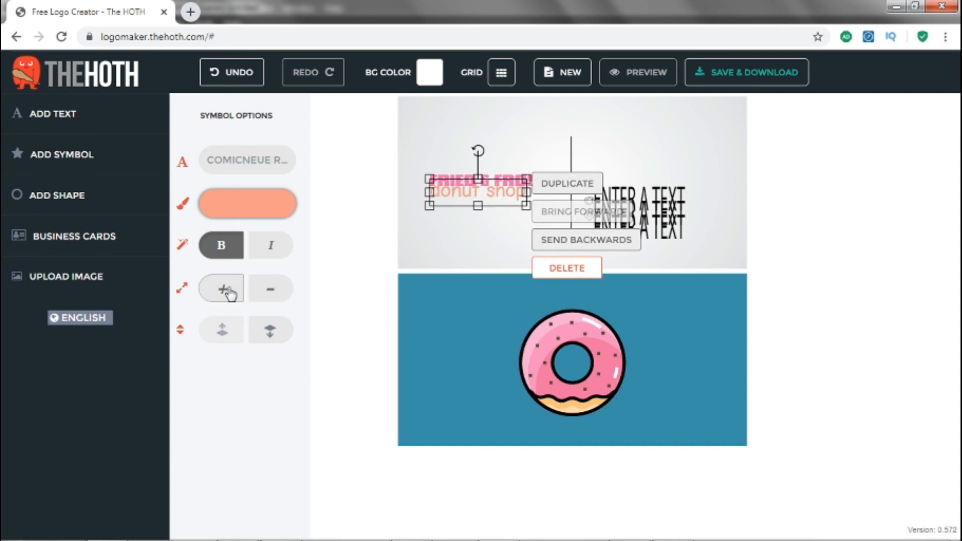
left_click(271, 289)
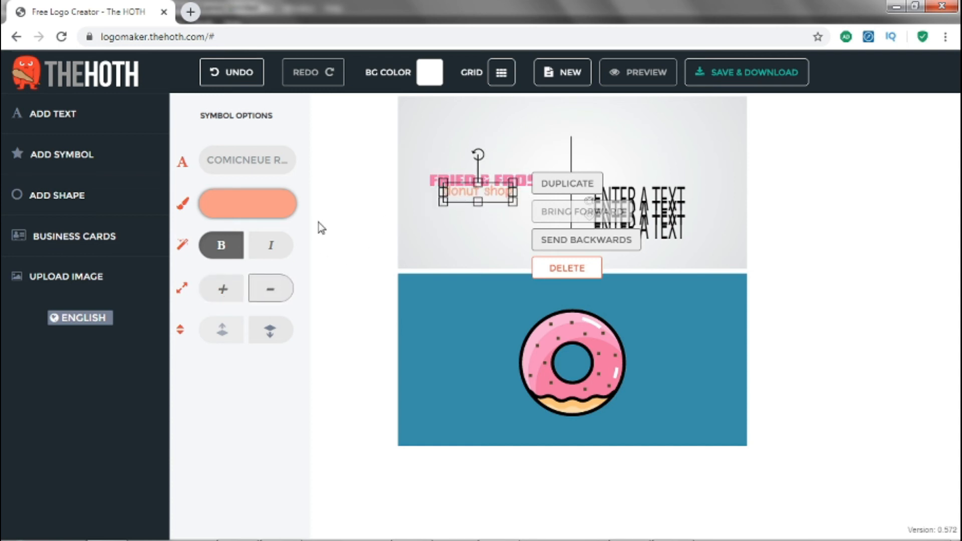
Shift the "donut shop" text down and right so it sits centred beneath "FRIED & FROSTED" on the card front.
key("Down")
key("Down")
key("Right")
key("Right")
key("Right")
key("Right")
key("Right")
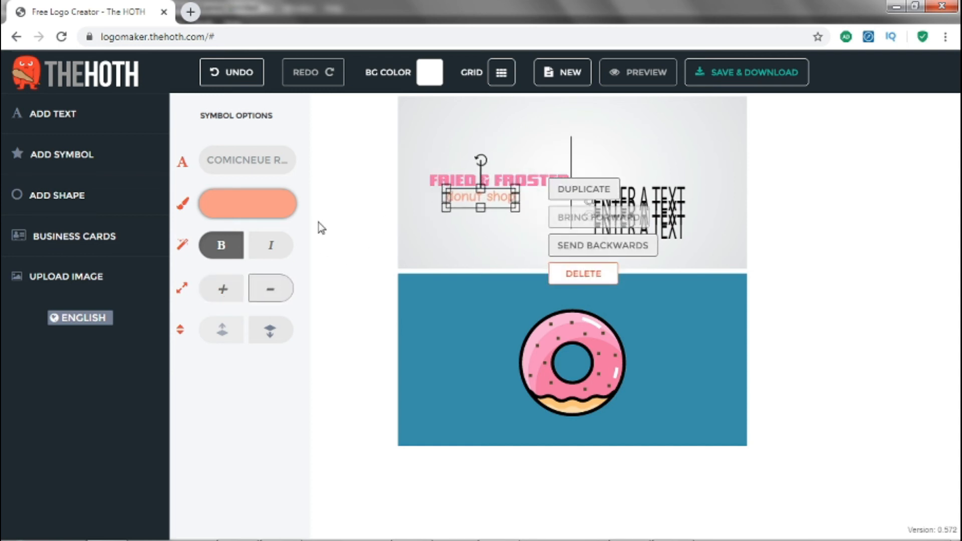
key("Down")
key("Down")
key("Down")
key("Right")
key("Right")
key("Right")
key("Up")
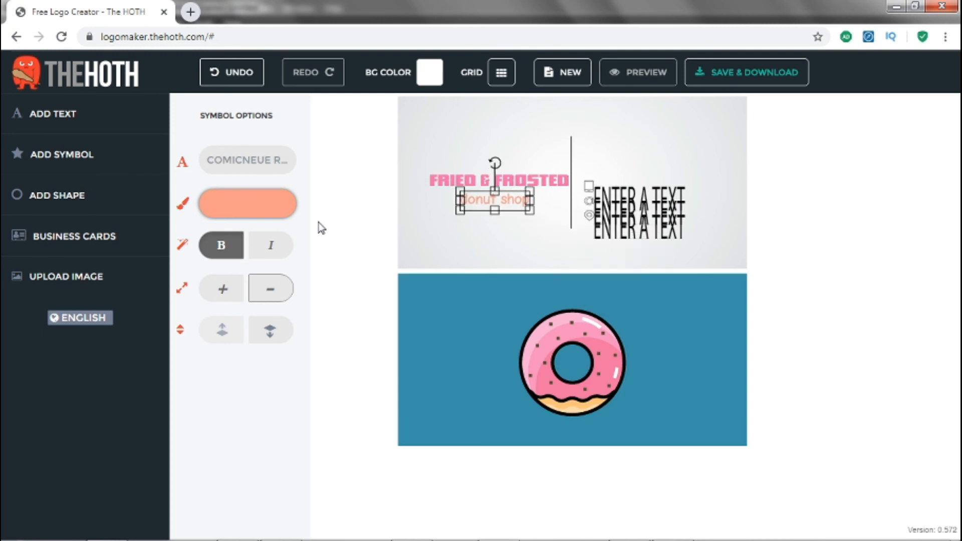
left_click(340, 220)
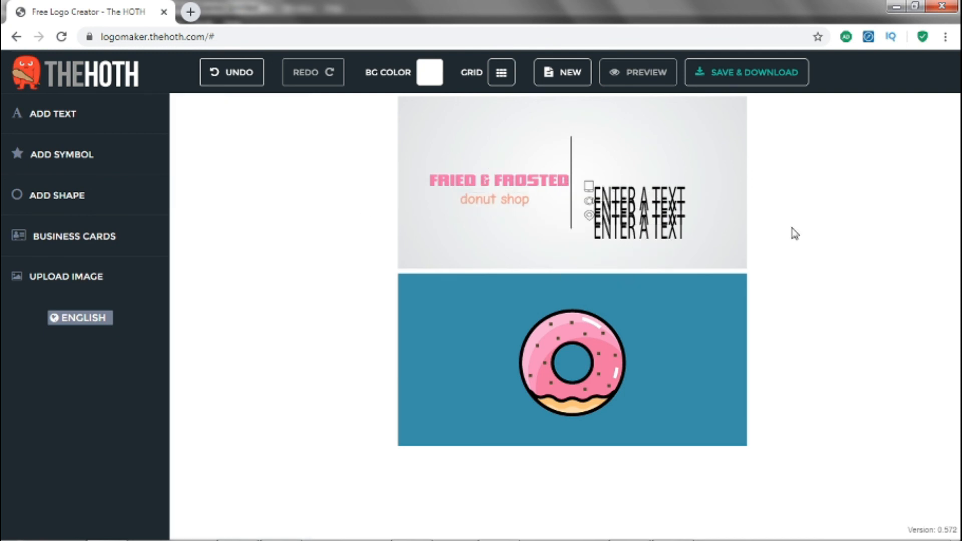
Delete the three overlapping "ENTER A TEXT" placeholders beside the contact icons on the card front.
left_click(652, 224)
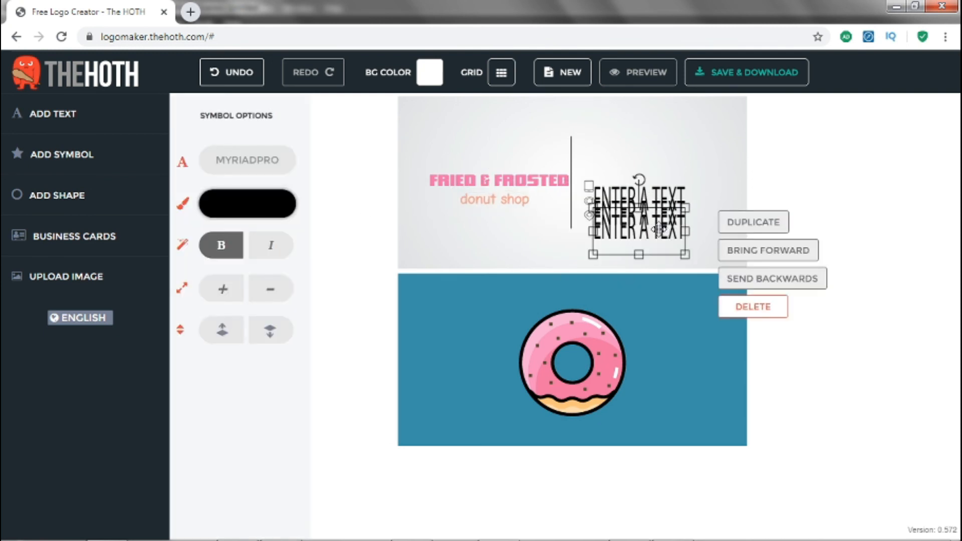
left_click(775, 312)
left_click(671, 226)
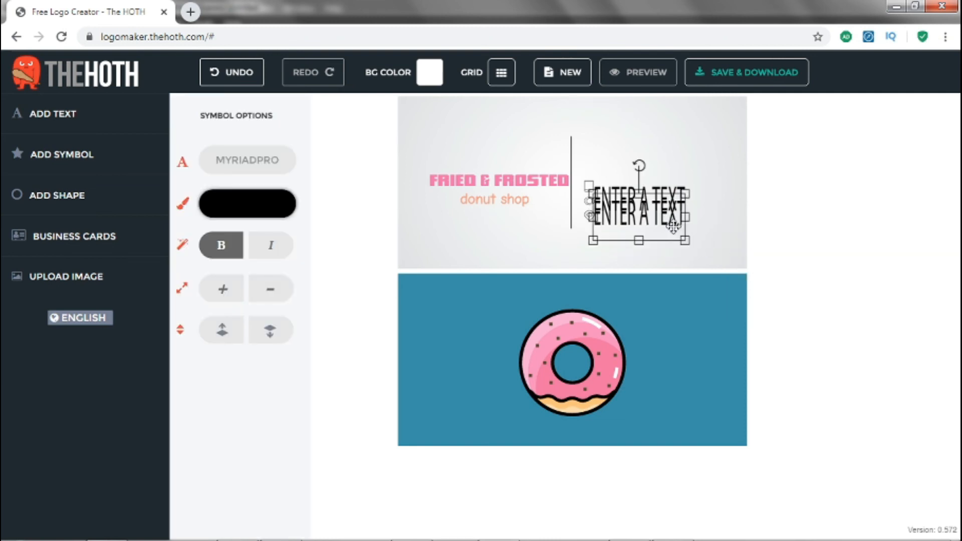
left_click(735, 292)
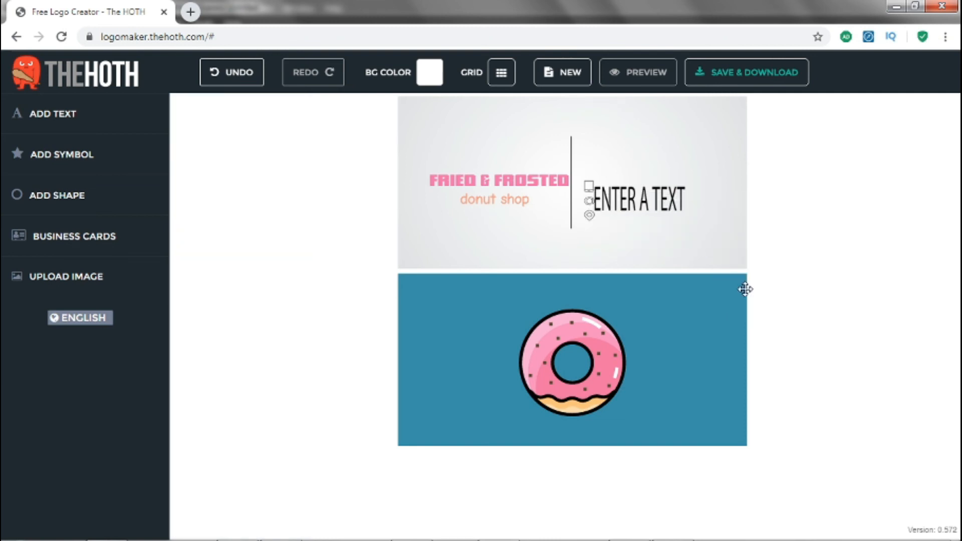
left_click(669, 206)
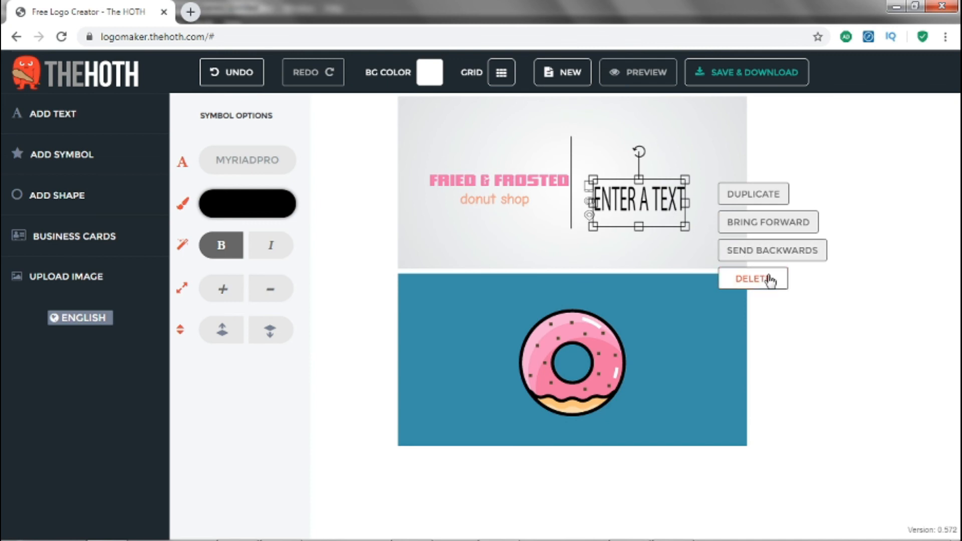
left_click(771, 280)
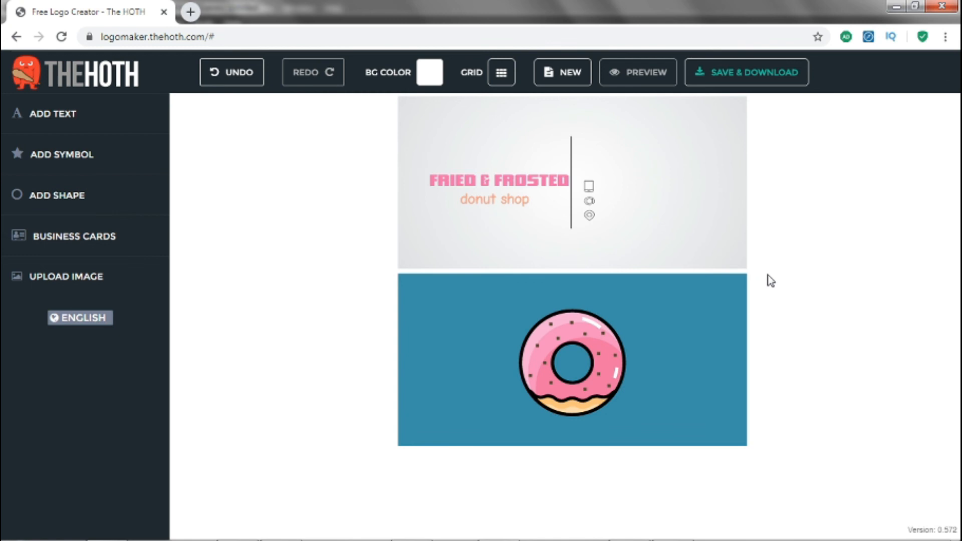